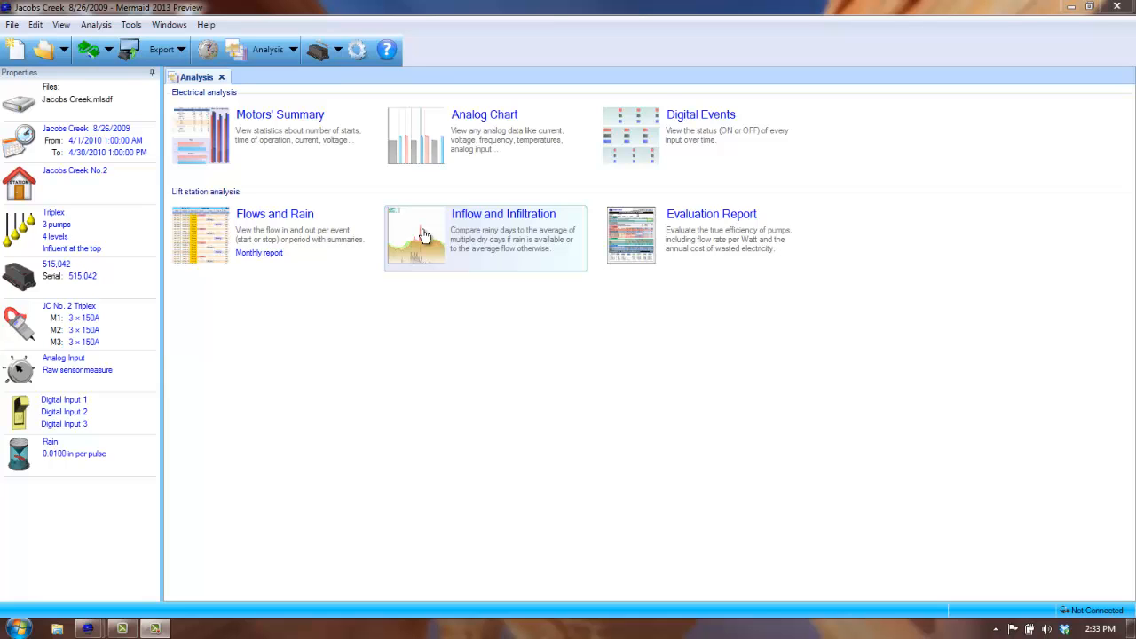
- Open the Inflow and Infiltration analysis and auto-hide the station properties to enlarge the chart area
left_click(424, 235)
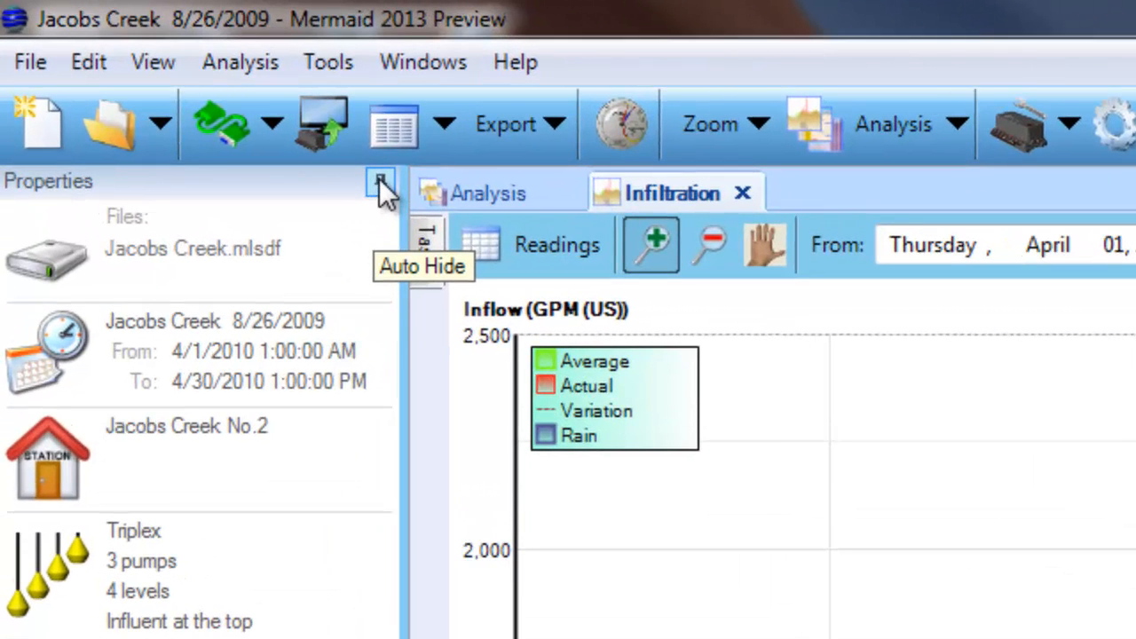
left_click(379, 181)
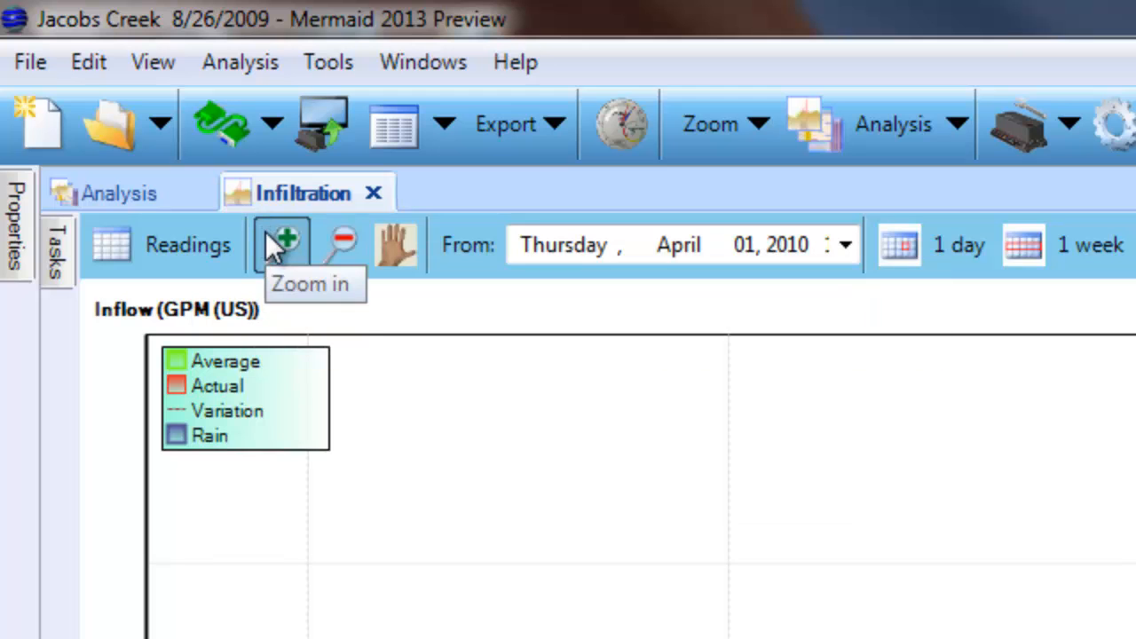
left_click(271, 237)
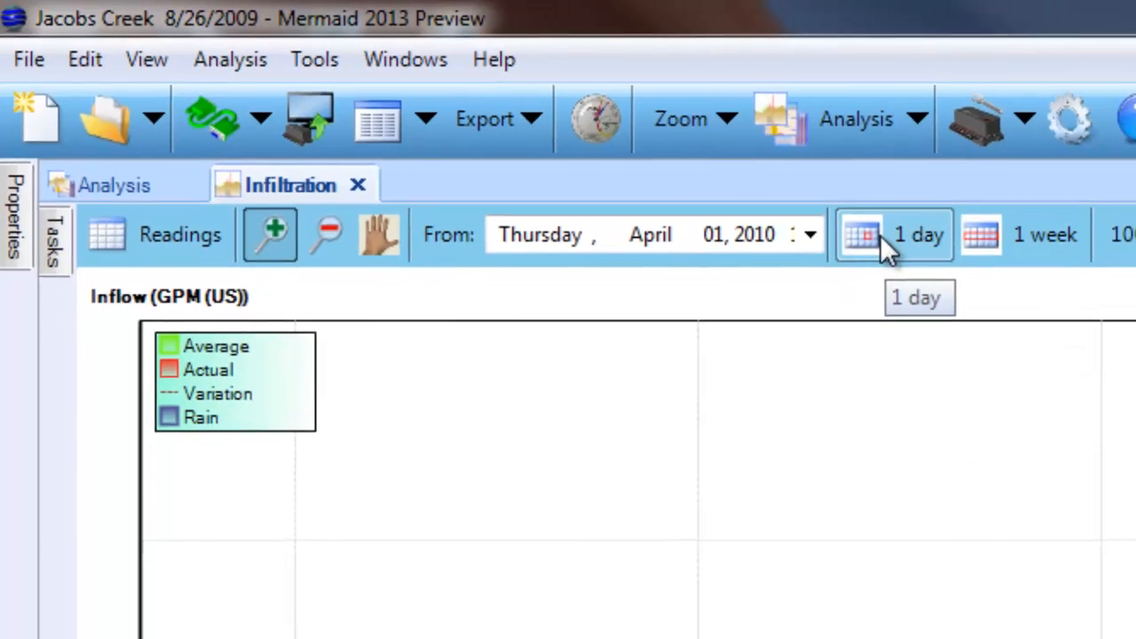
left_click(1029, 223)
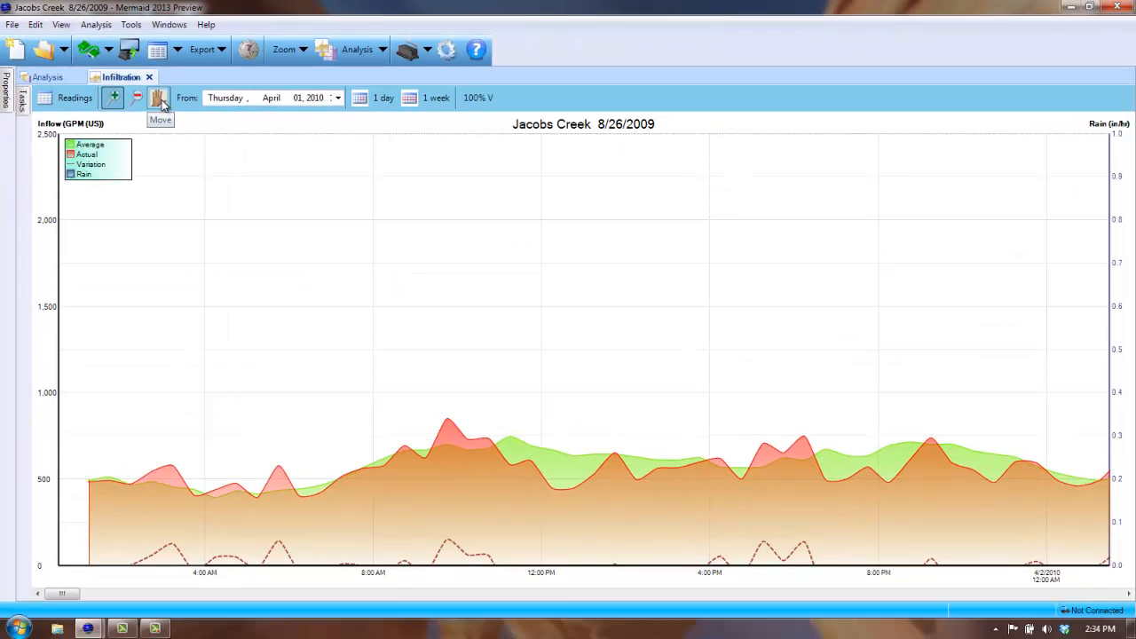
- Pan the infiltration chart forward toward April 2, 2010 and back to the start of April 1, and reactivate the Zoom in tool
left_click(160, 101)
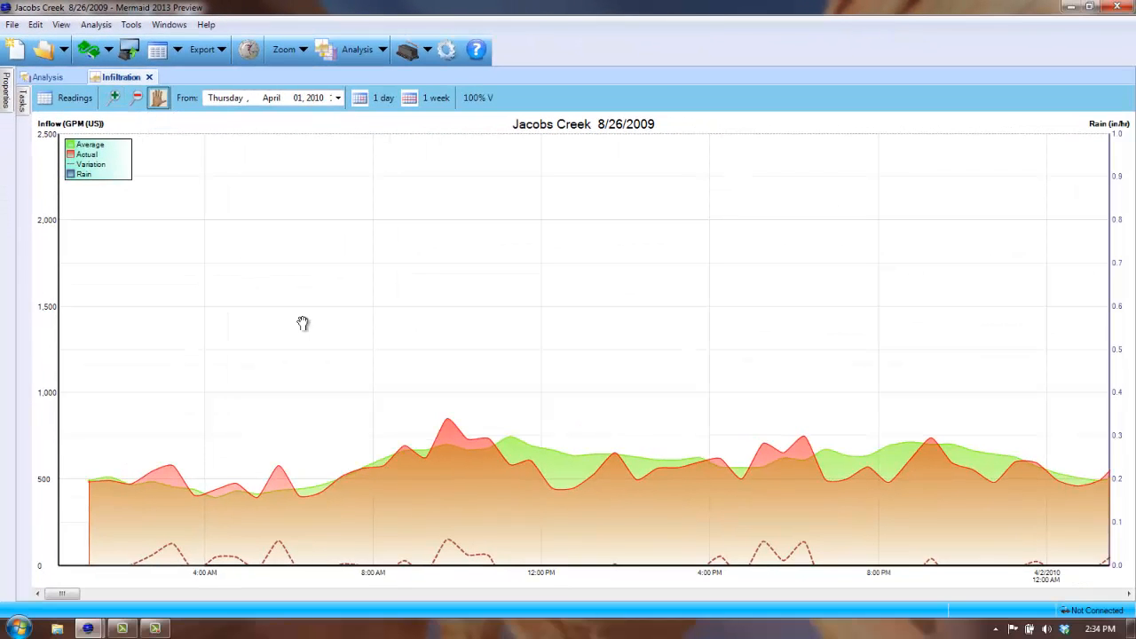
left_click_drag(613, 404, 332, 399)
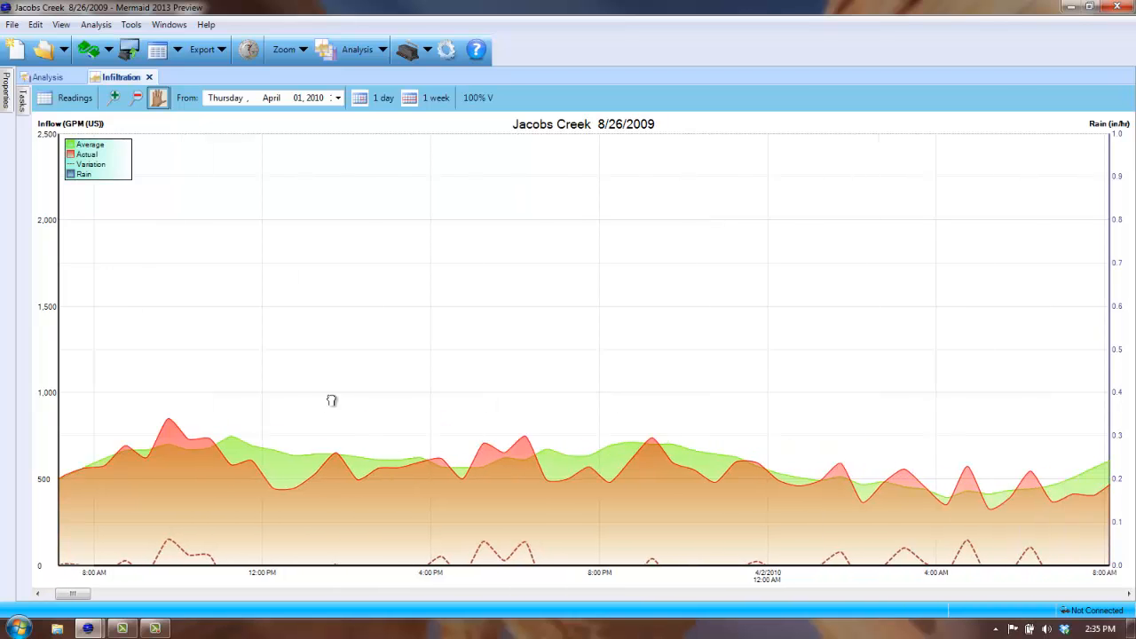
left_click_drag(613, 408, 368, 410)
left_click_drag(484, 408, 699, 415)
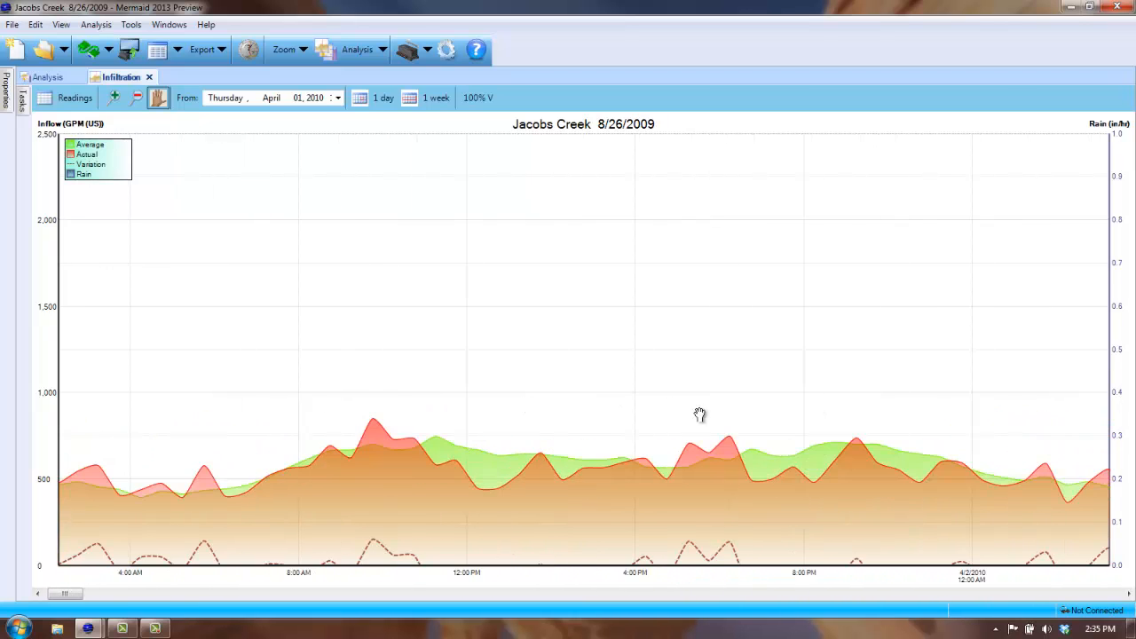
left_click_drag(487, 419, 729, 412)
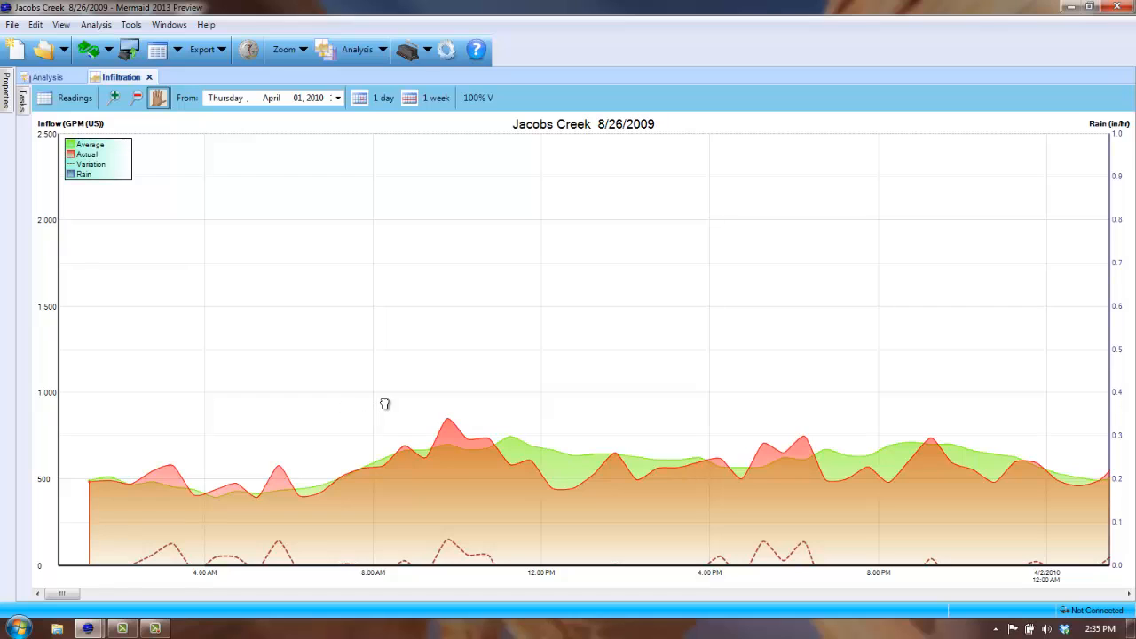
left_click_drag(384, 404, 475, 411)
left_click(113, 99)
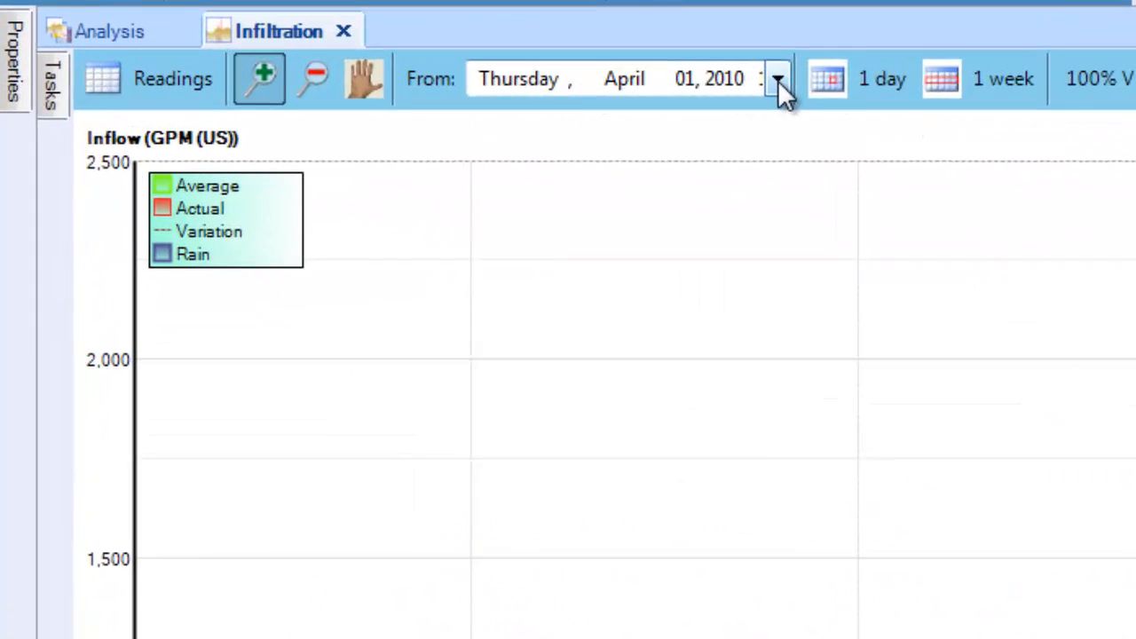
- View the chart from April 28, 2010, and set its start date back to April 2, 2010
left_click(338, 97)
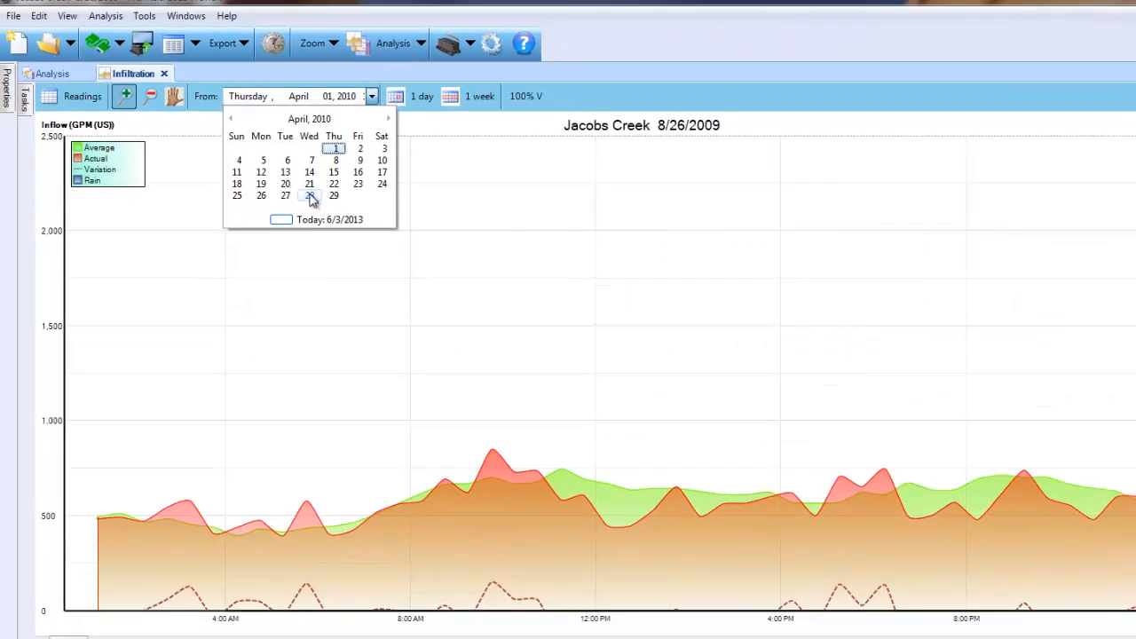
left_click(706, 302)
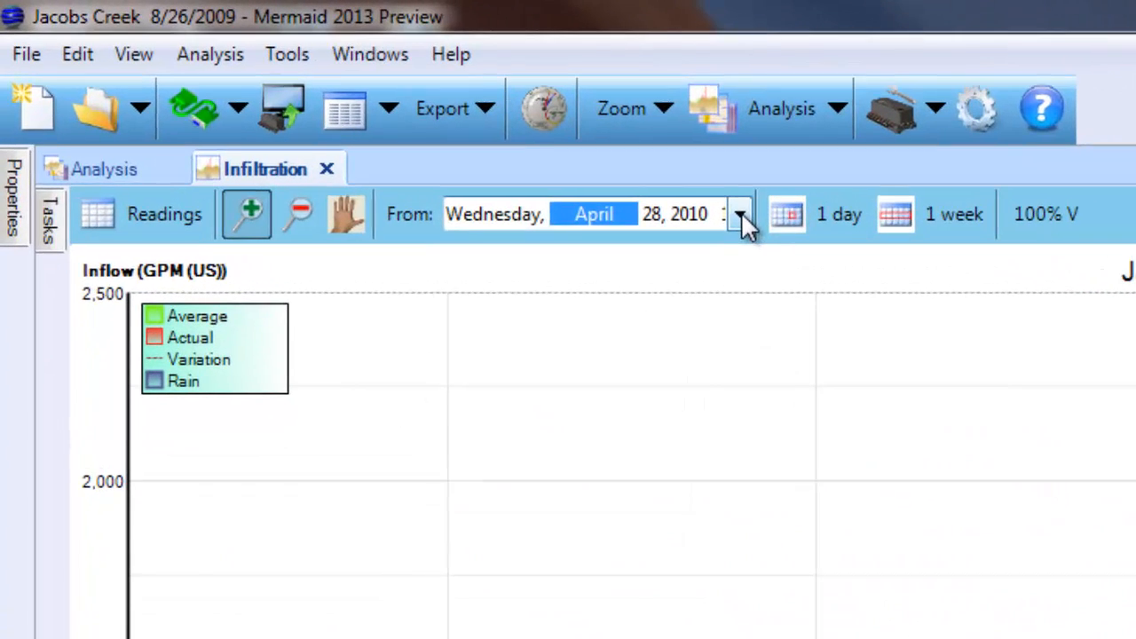
left_click(619, 183)
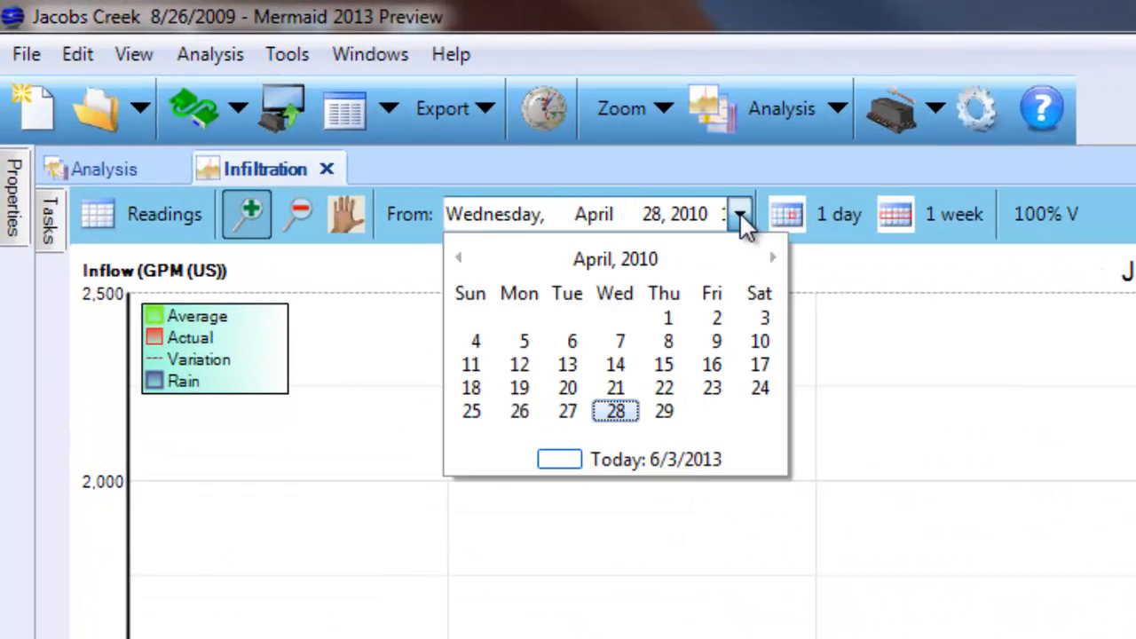
left_click(714, 320)
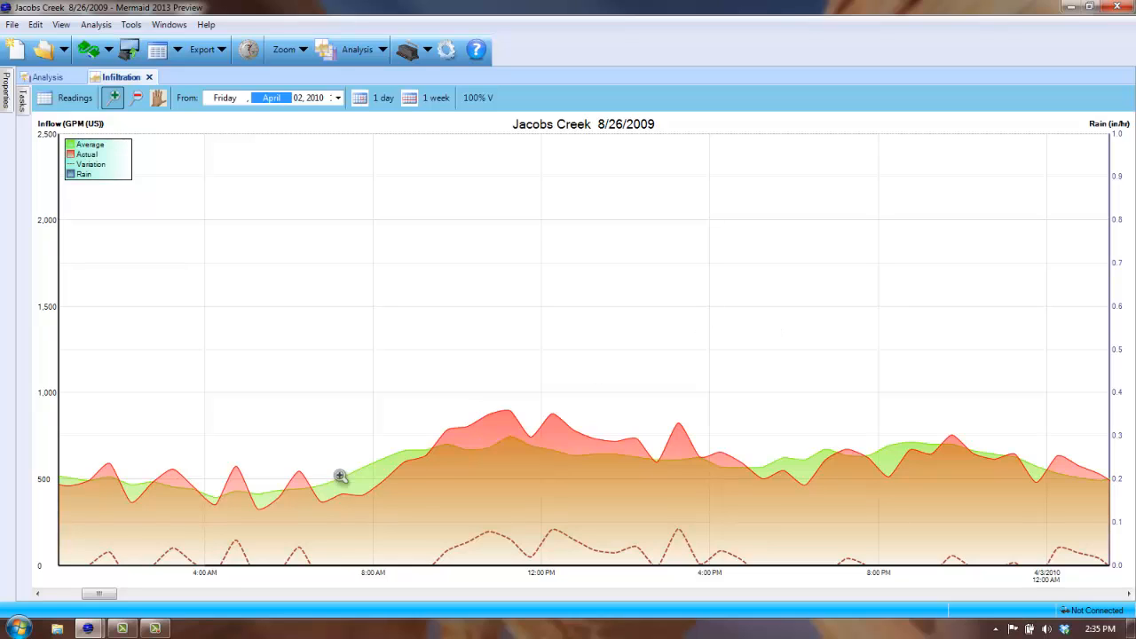
- Step the chart day by day between April 1 and April 4, 2010, comparing actual with average inflow, and finish on April 2
left_click(624, 595)
left_click(628, 597)
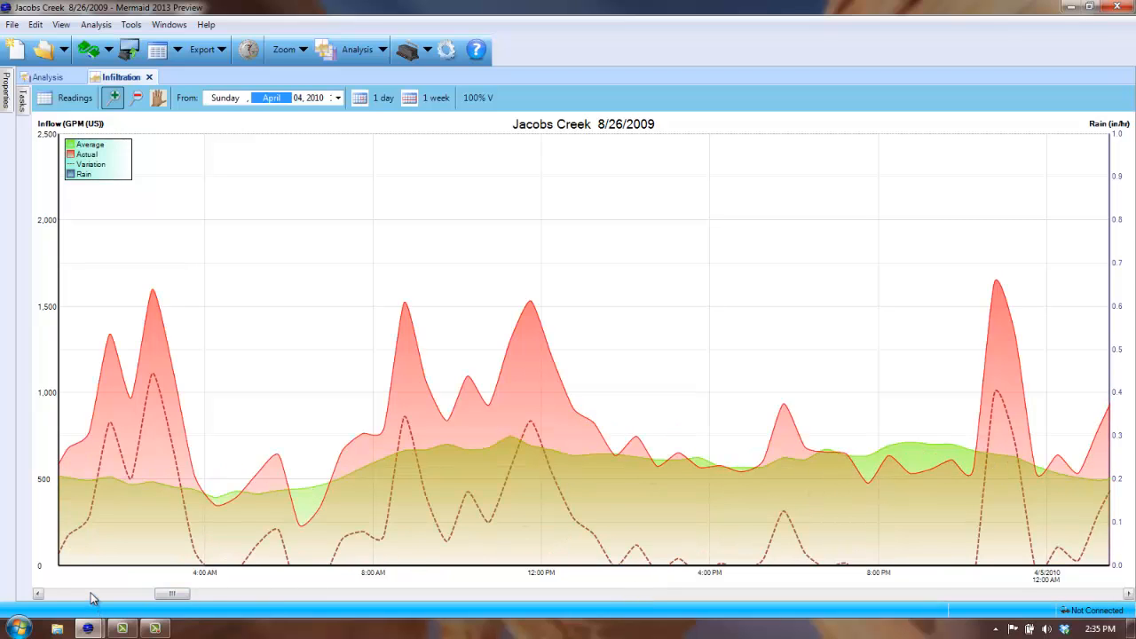
left_click(93, 597)
left_click(76, 597)
left_click(62, 596)
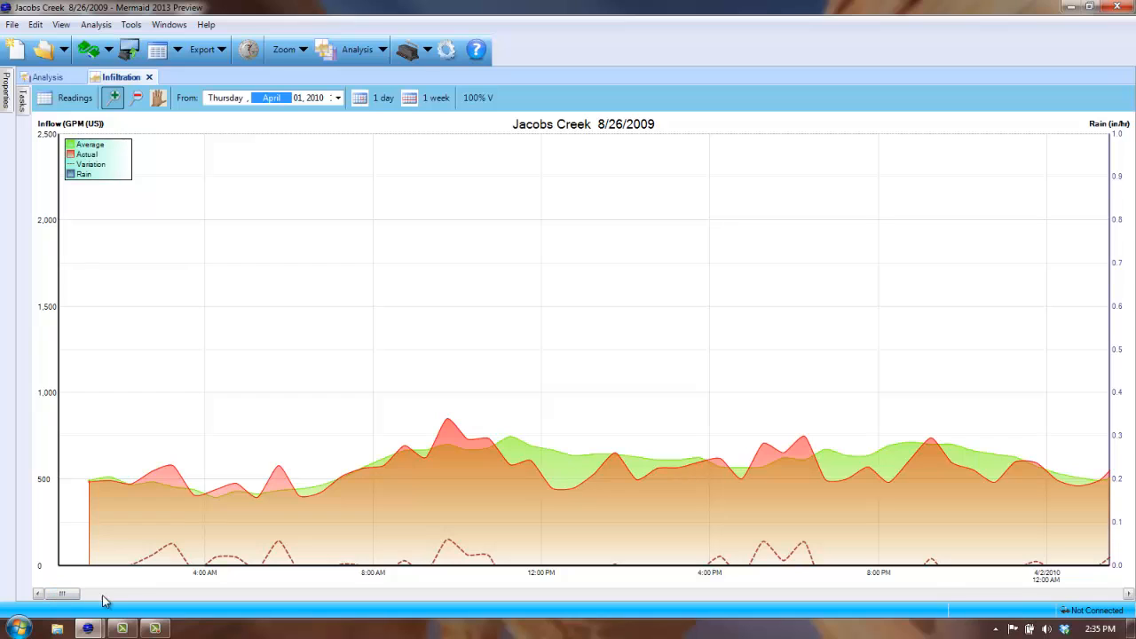
left_click(177, 596)
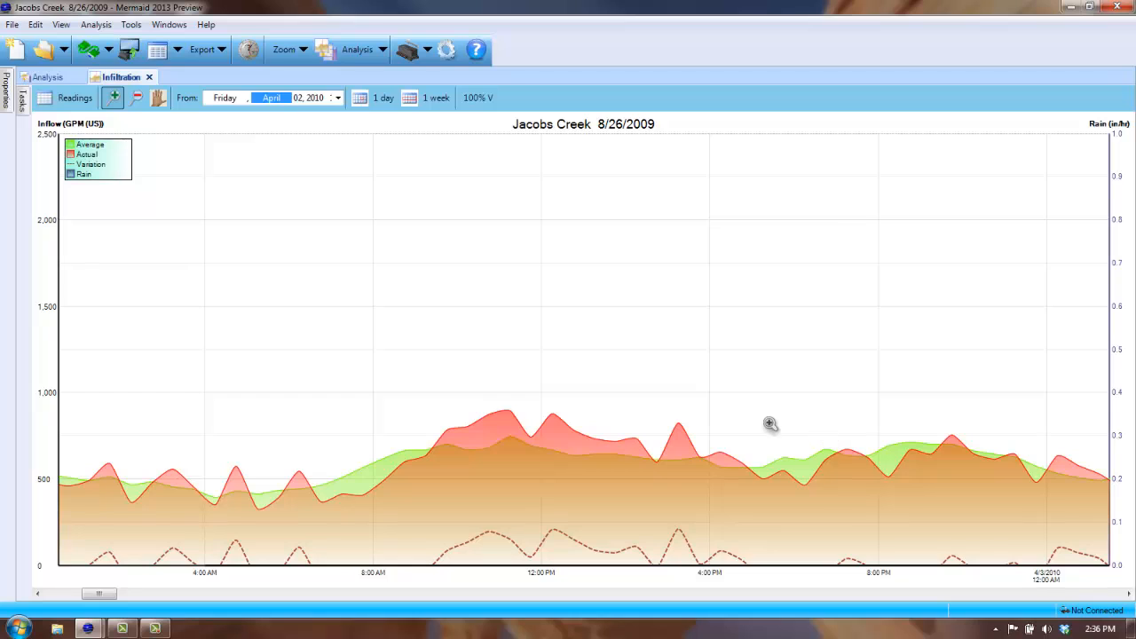
left_click(332, 594)
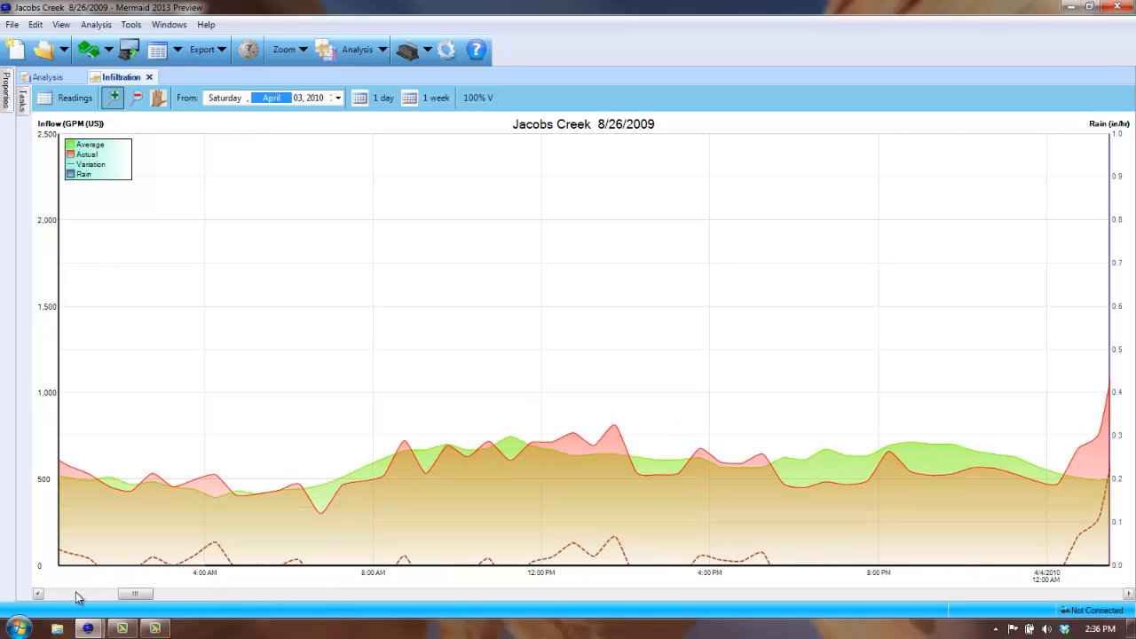
left_click(77, 595)
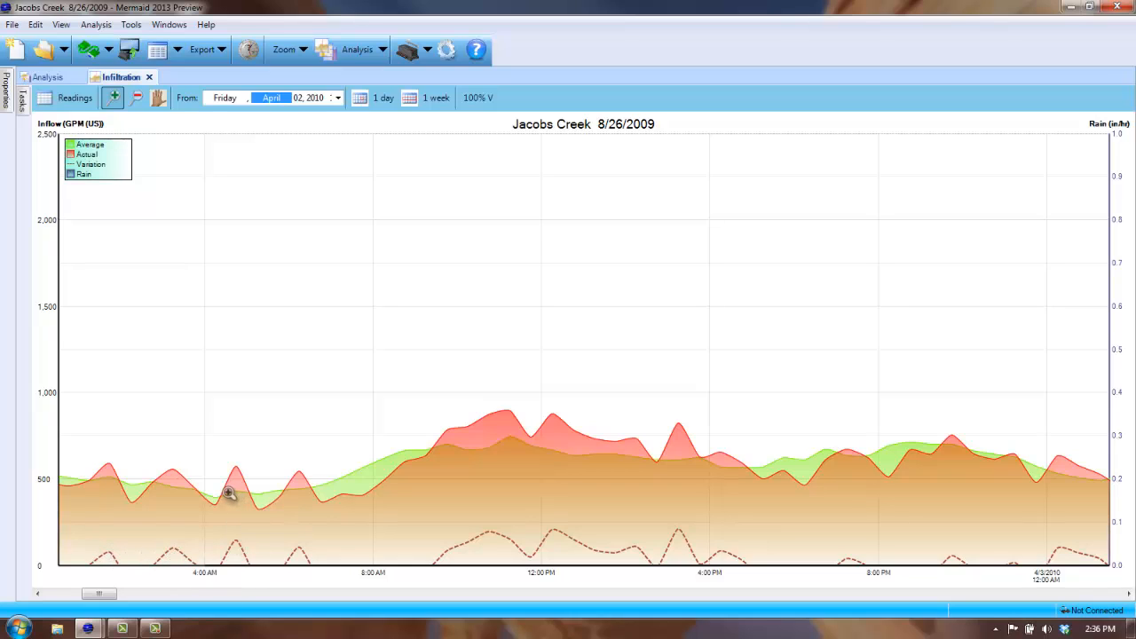
mouse_move(238, 491)
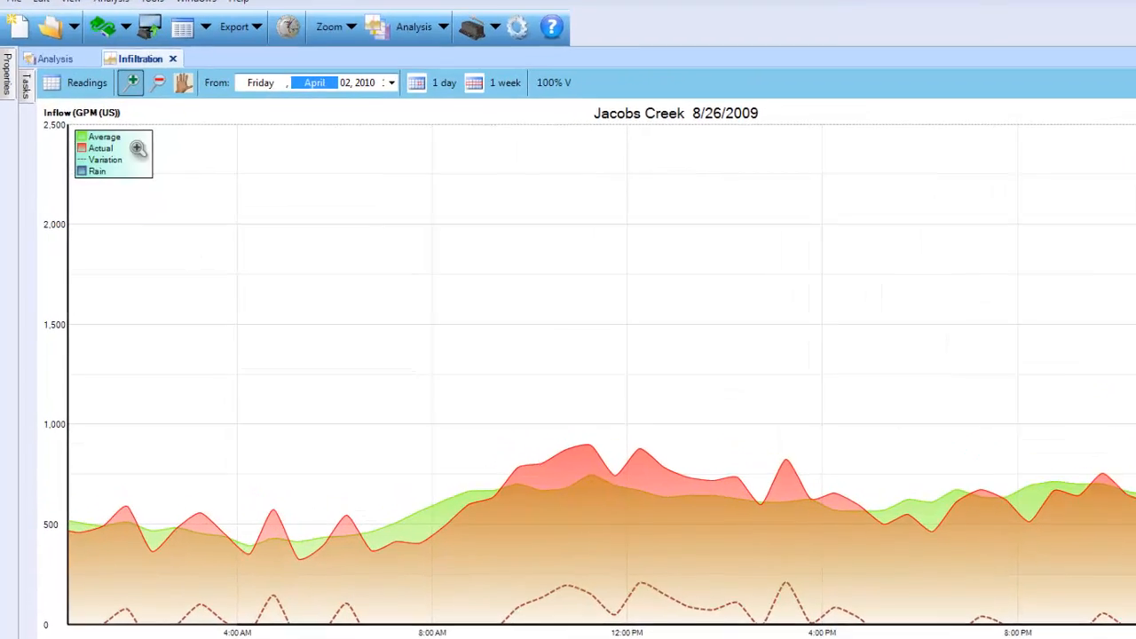
- Pin the chart tasks open, and show the negative variation on the chart before hiding it again
mouse_move(28, 89)
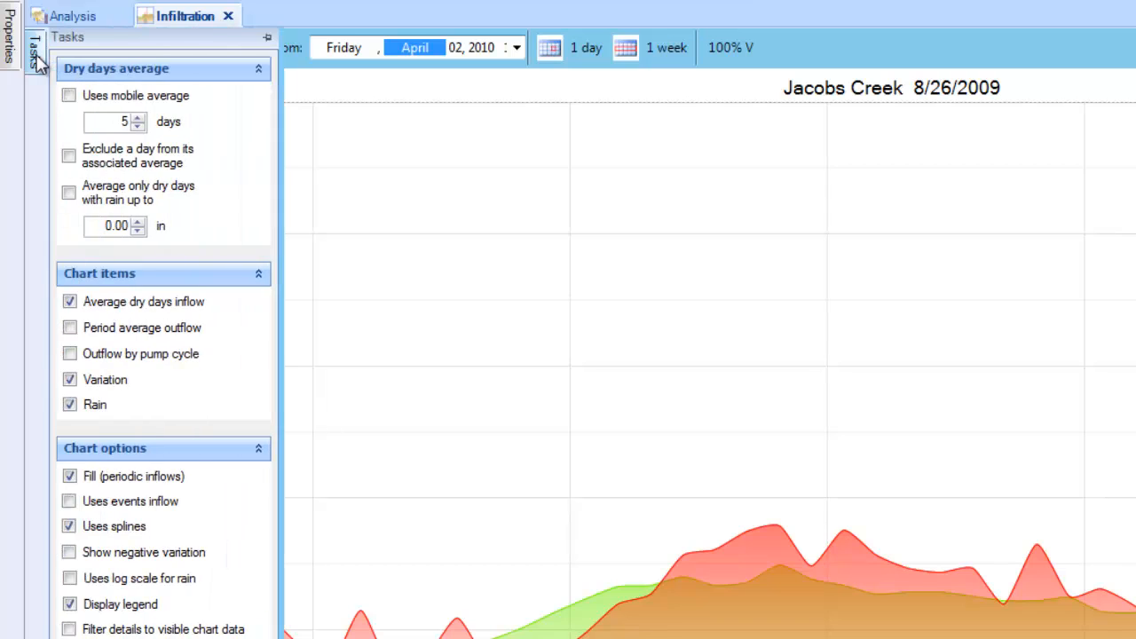
left_click(266, 39)
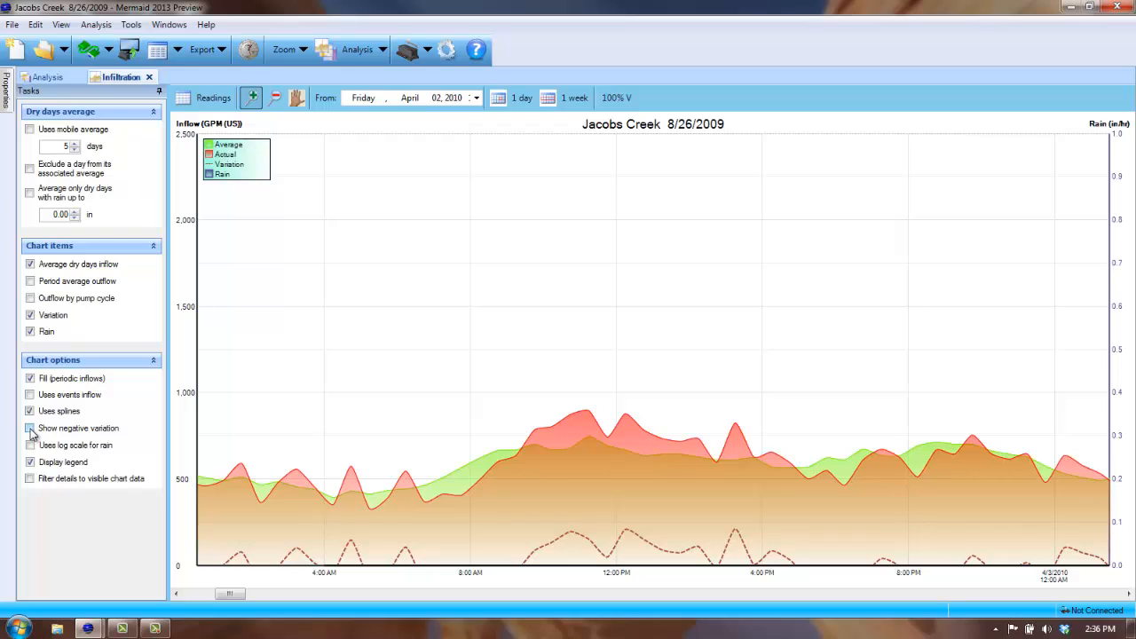
left_click(30, 428)
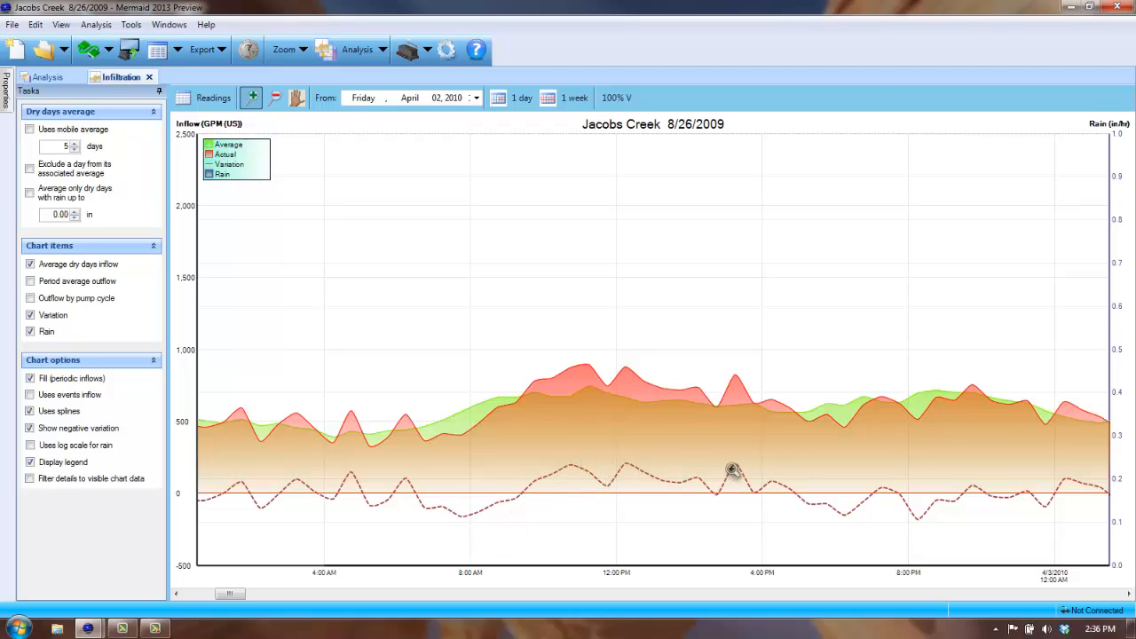
left_click(30, 429)
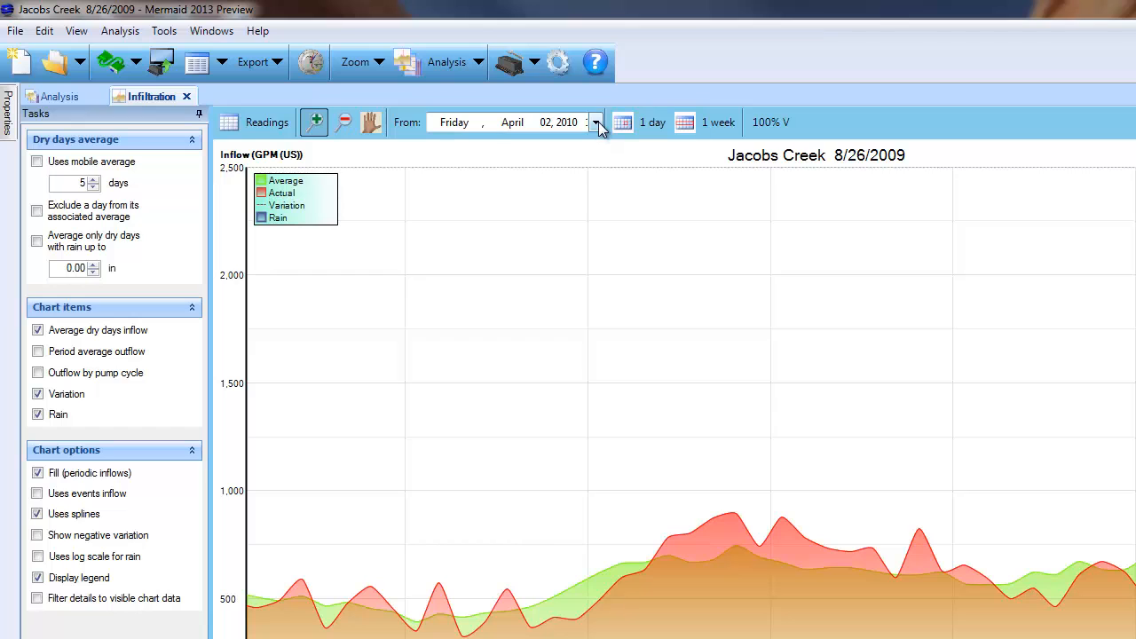
- View April 28, 2010 with the rain series hidden and shown again, and return the chart to April 2, 2010
left_click(596, 122)
left_click(525, 235)
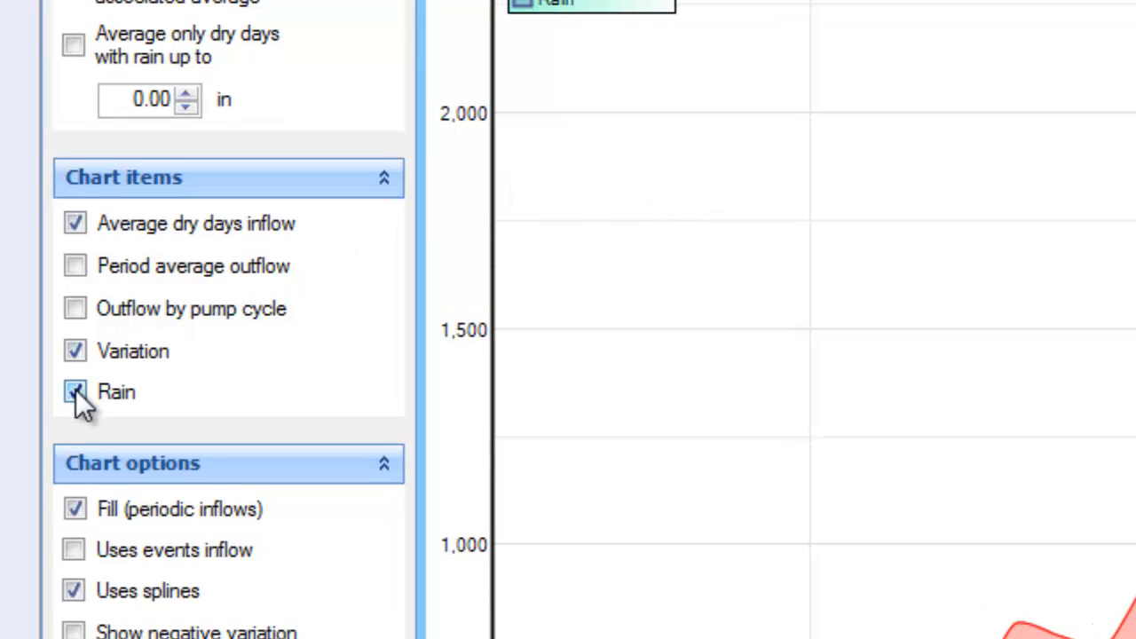
left_click(76, 392)
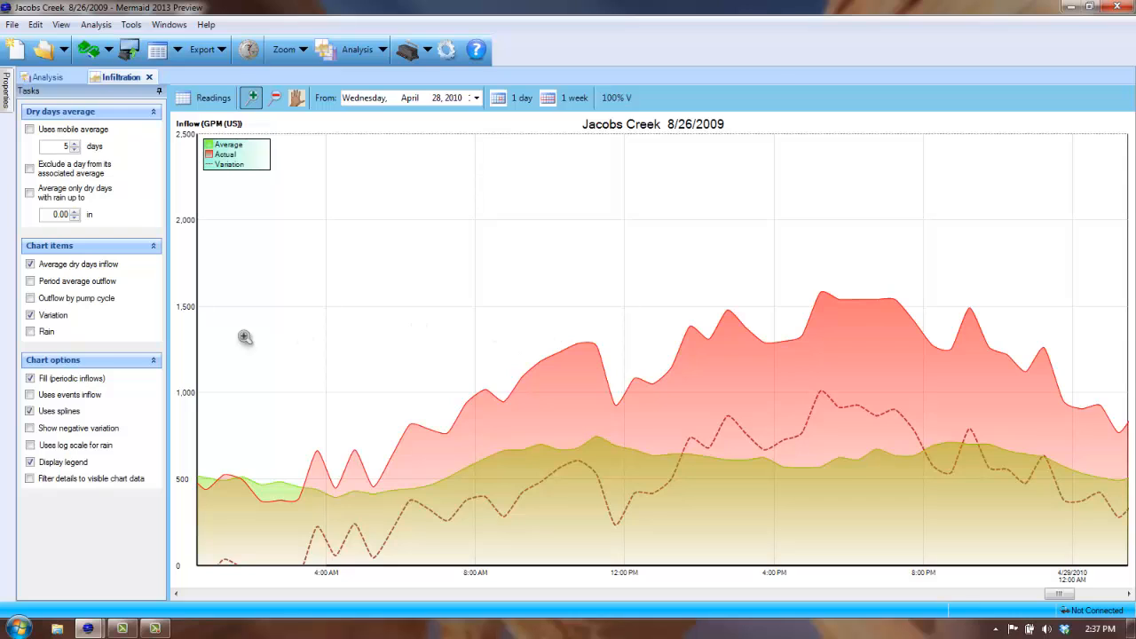
left_click(30, 333)
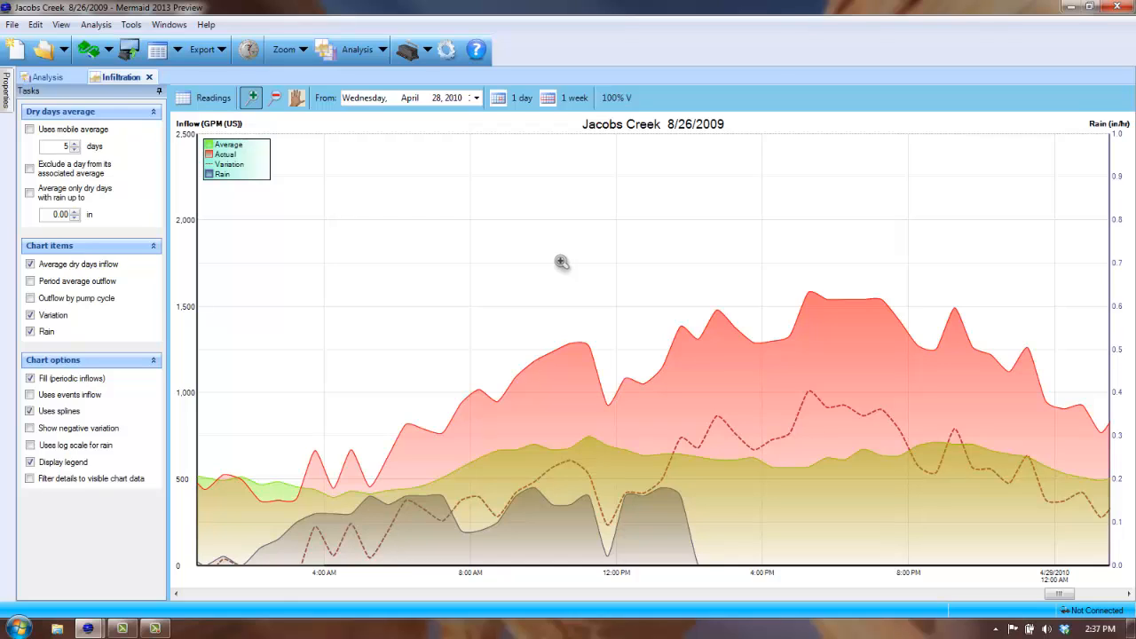
left_click(477, 99)
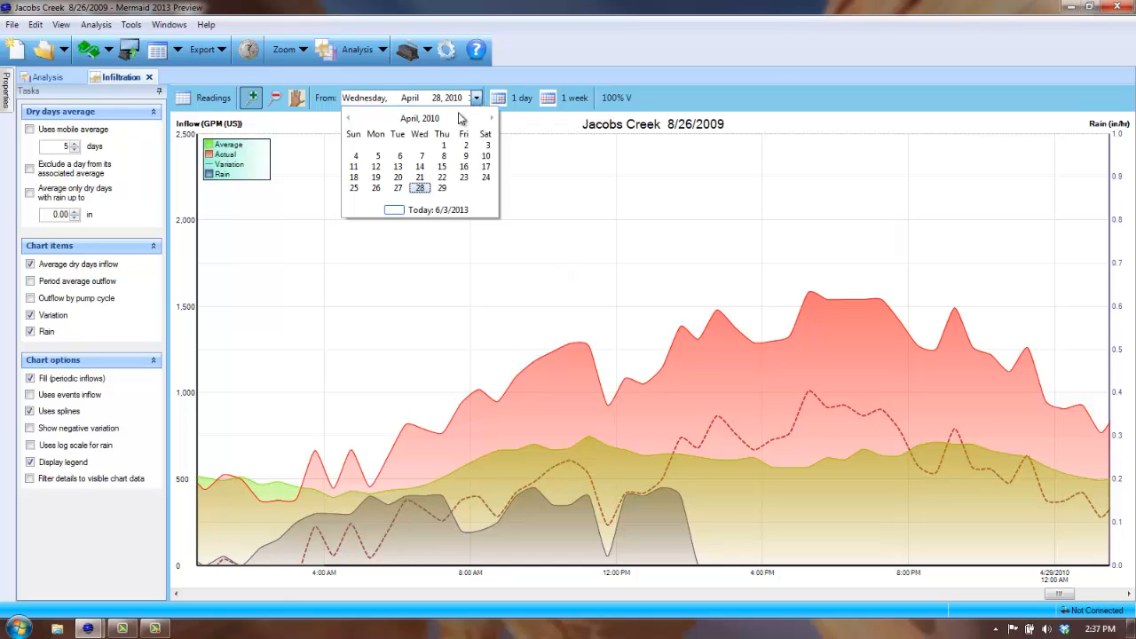
left_click(466, 147)
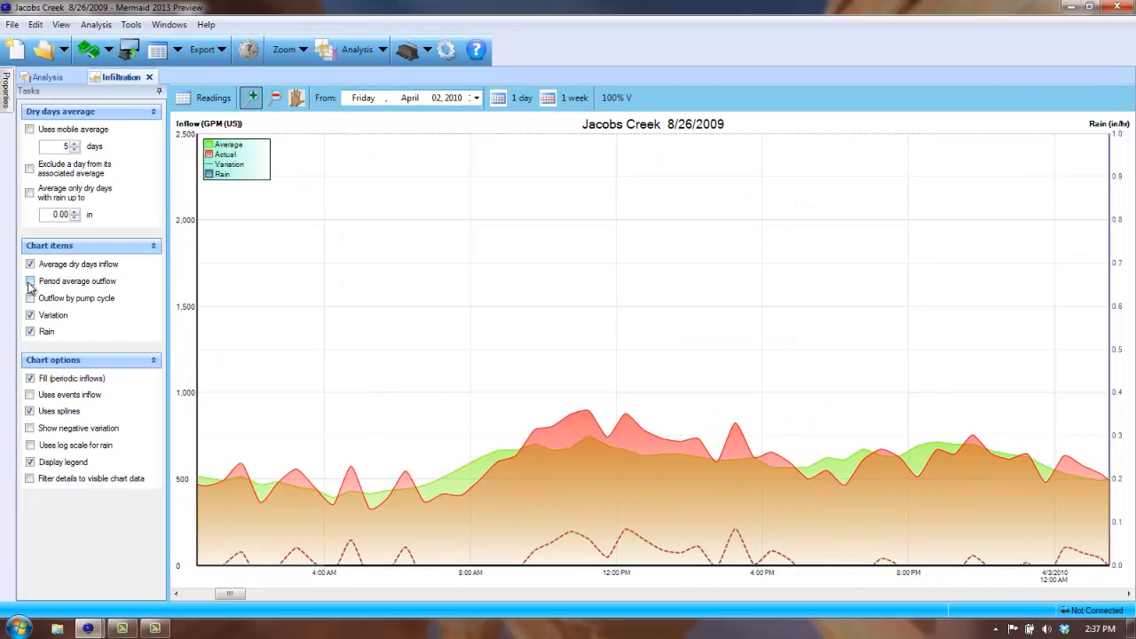
- Try the period average outflow on the chart and replace it with the outflow by pump cycle
left_click(30, 281)
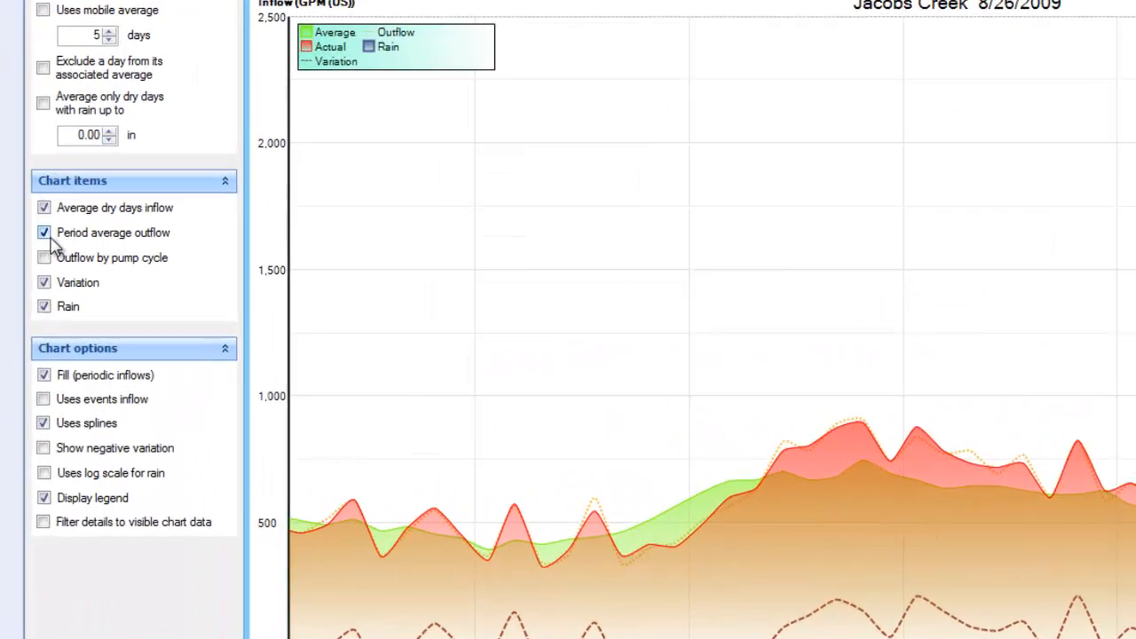
left_click(45, 238)
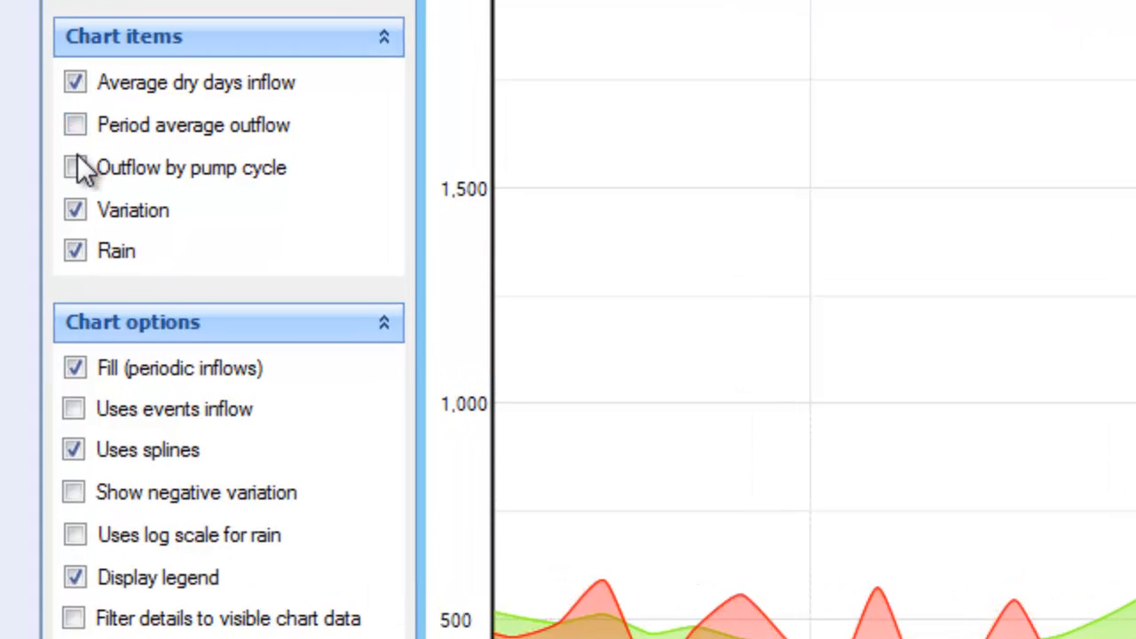
left_click(75, 167)
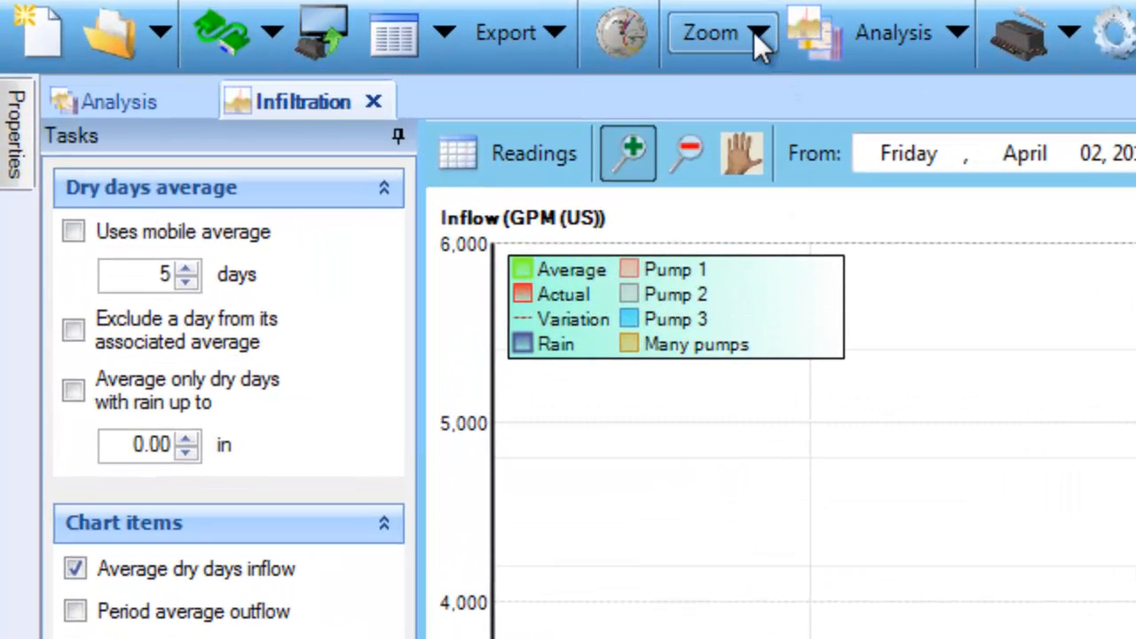
- Set the chart's flow zoom to 200% to enlarge the inflow and pump cycle data
left_click(757, 25)
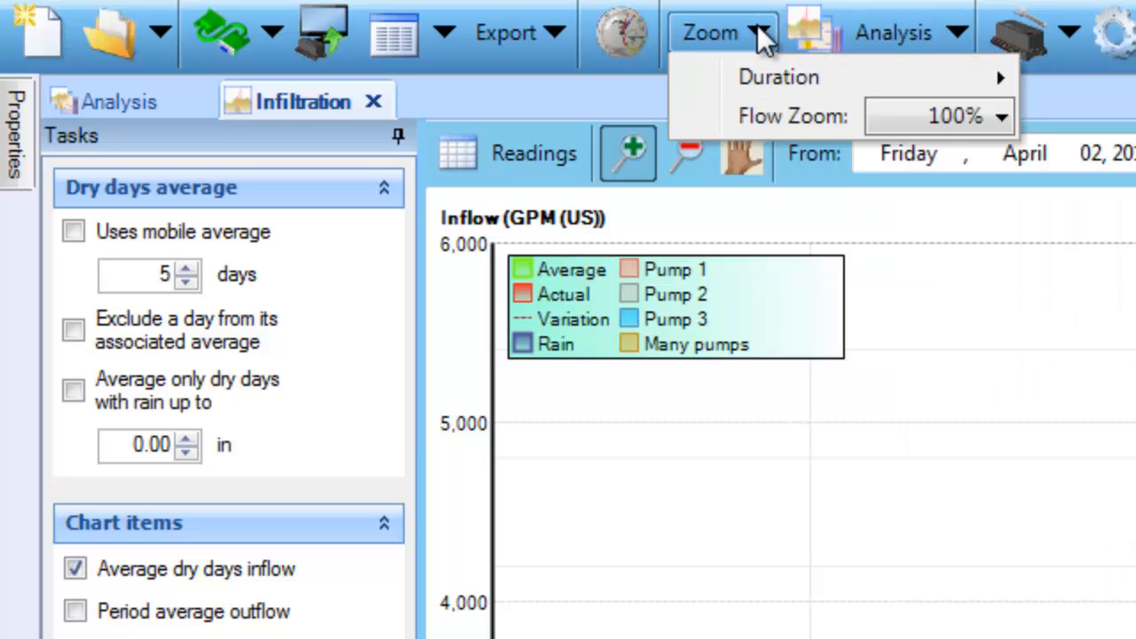
left_click(998, 117)
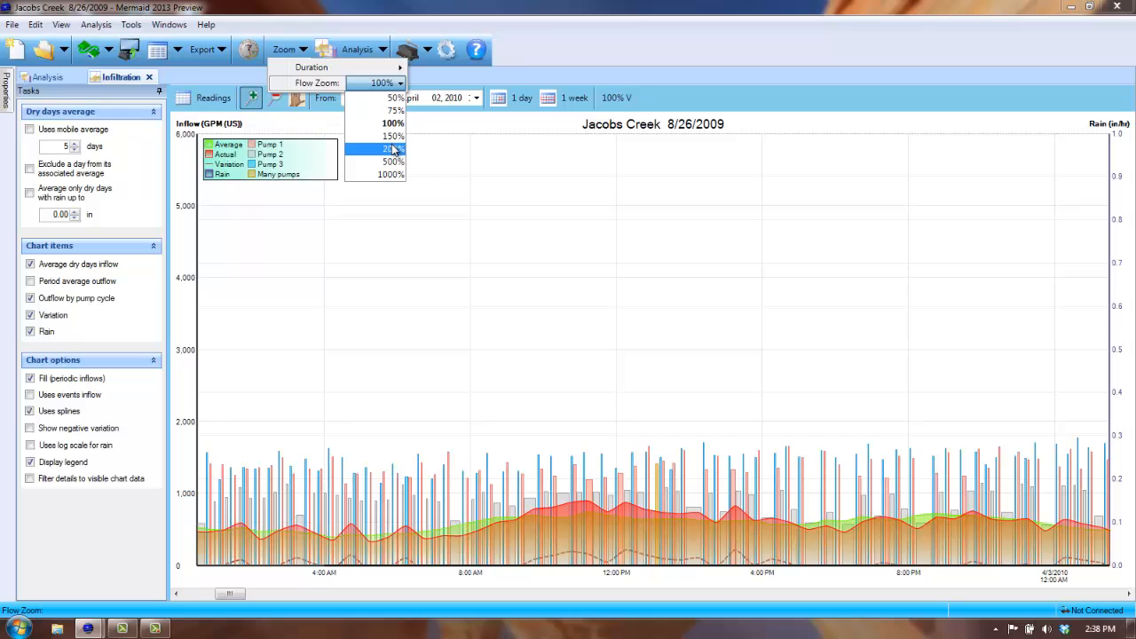
left_click(393, 149)
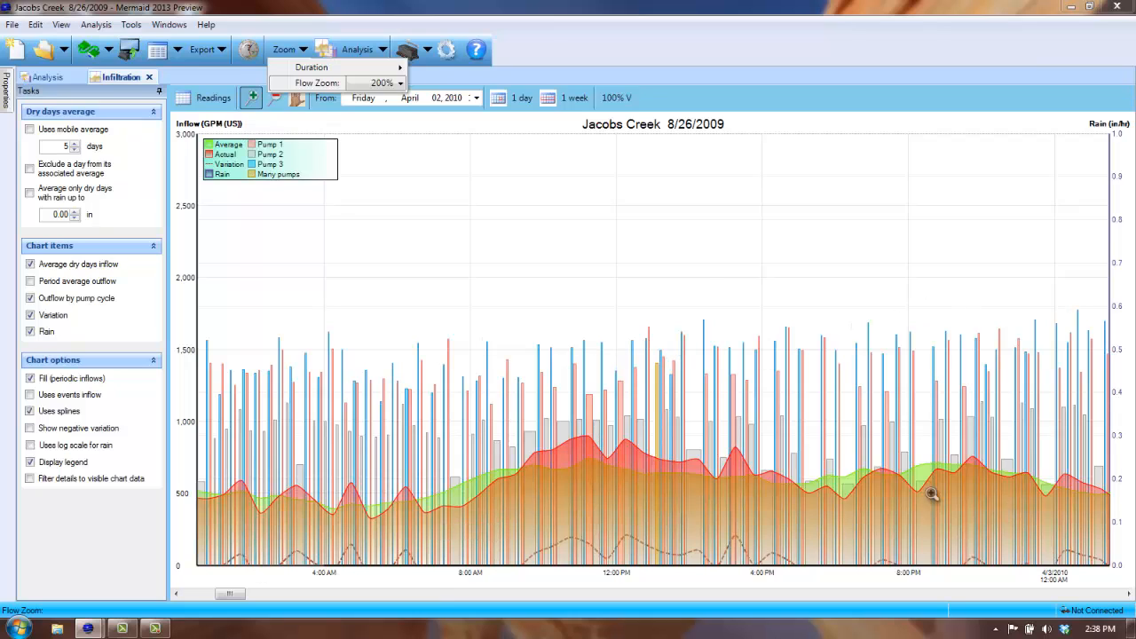
left_click(614, 101)
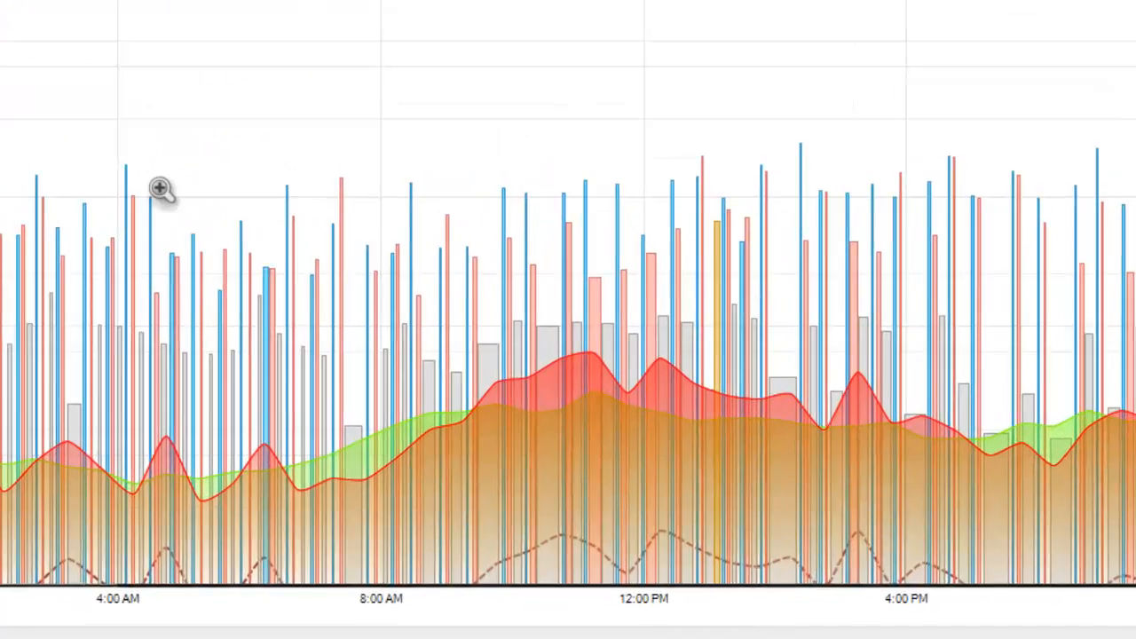
- Zoom the chart into roughly 5:00 AM to 9:00 AM on April 2, 2010, and restore the full vertical scale to 100%
left_click_drag(182, 188, 281, 527)
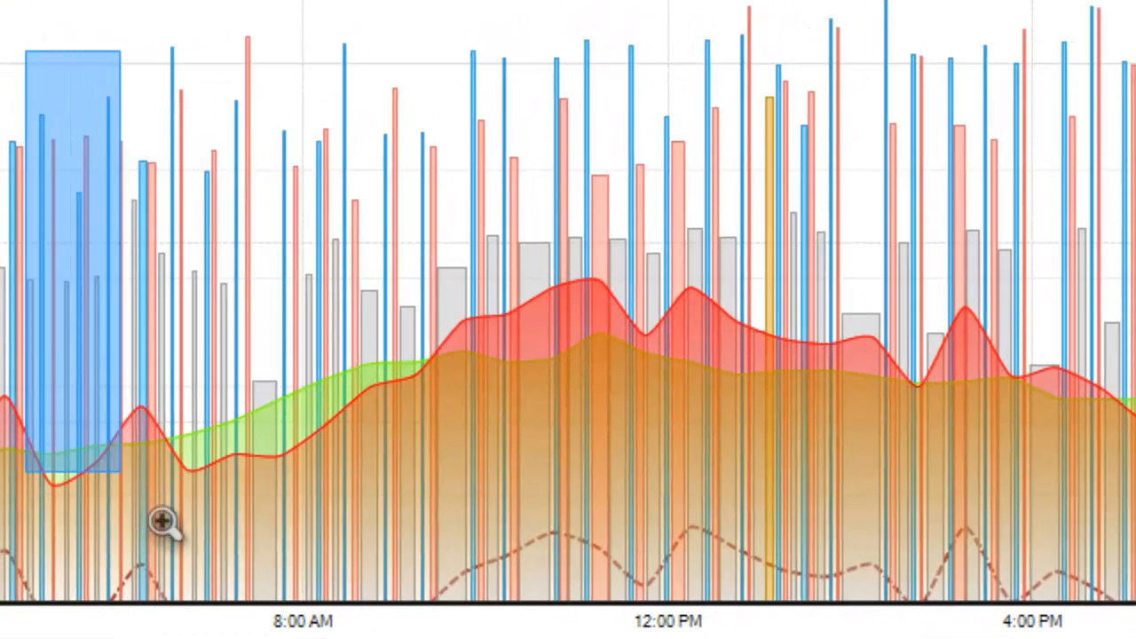
left_click_drag(162, 522, 397, 603)
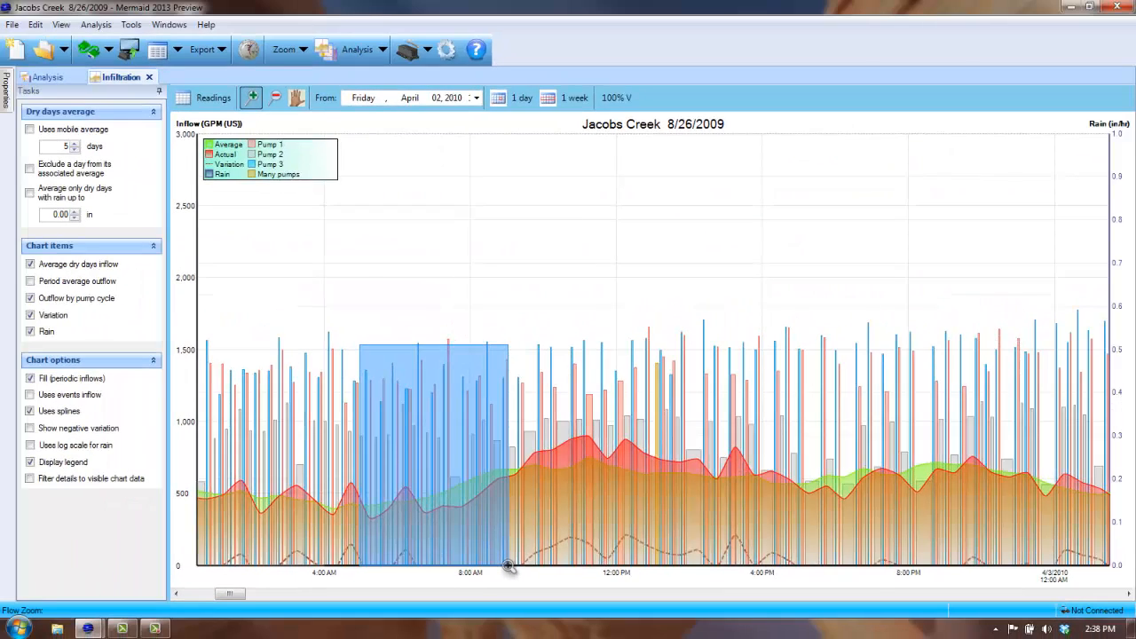
left_click_drag(508, 566, 509, 566)
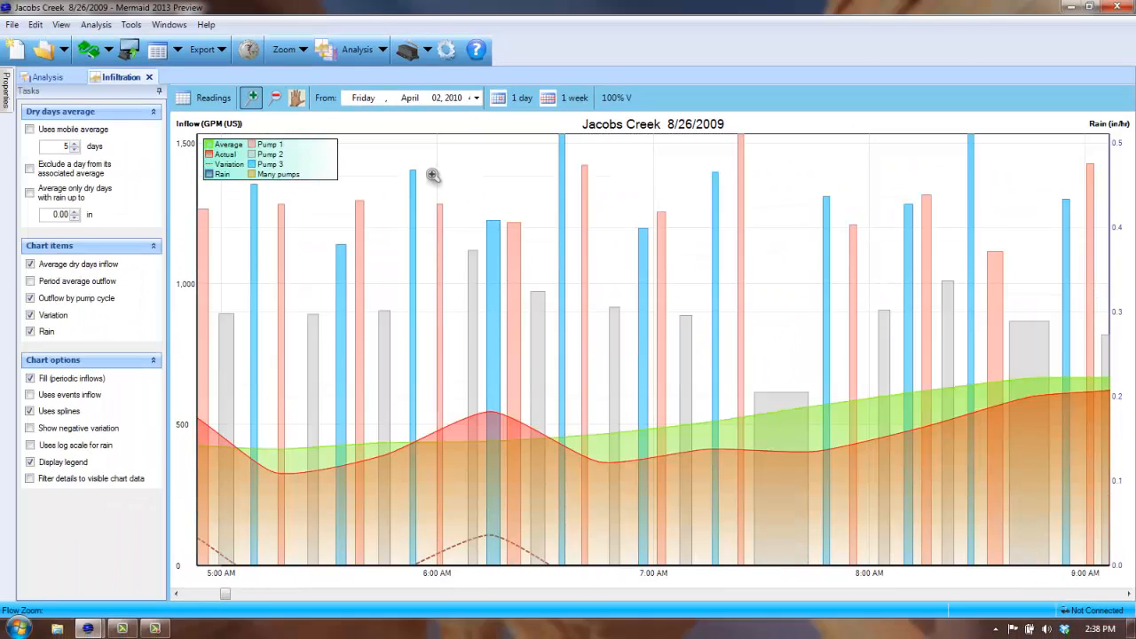
left_click(614, 98)
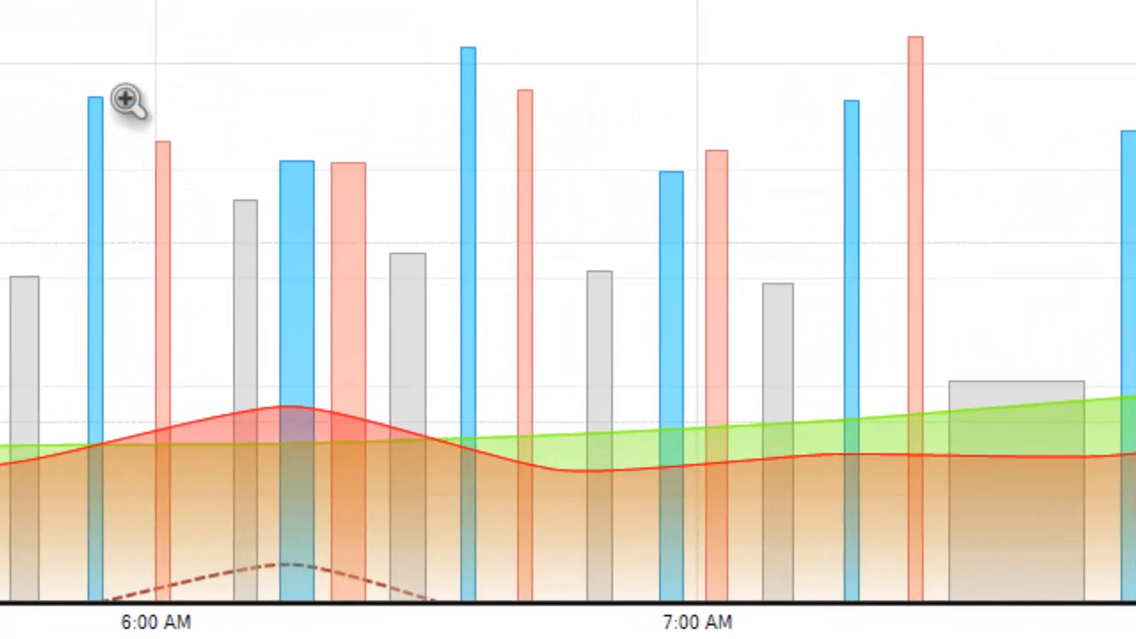
- Inspect the outflow and time values of individual pump cycles between about 6:00 AM and 7:30 AM
mouse_move(166, 139)
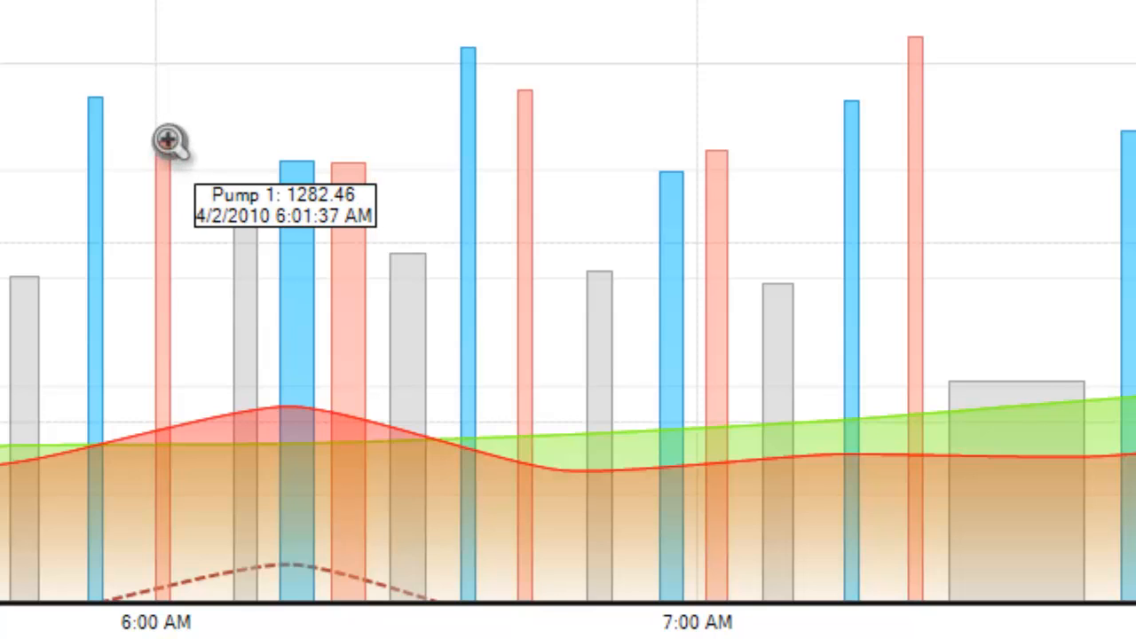
mouse_move(232, 199)
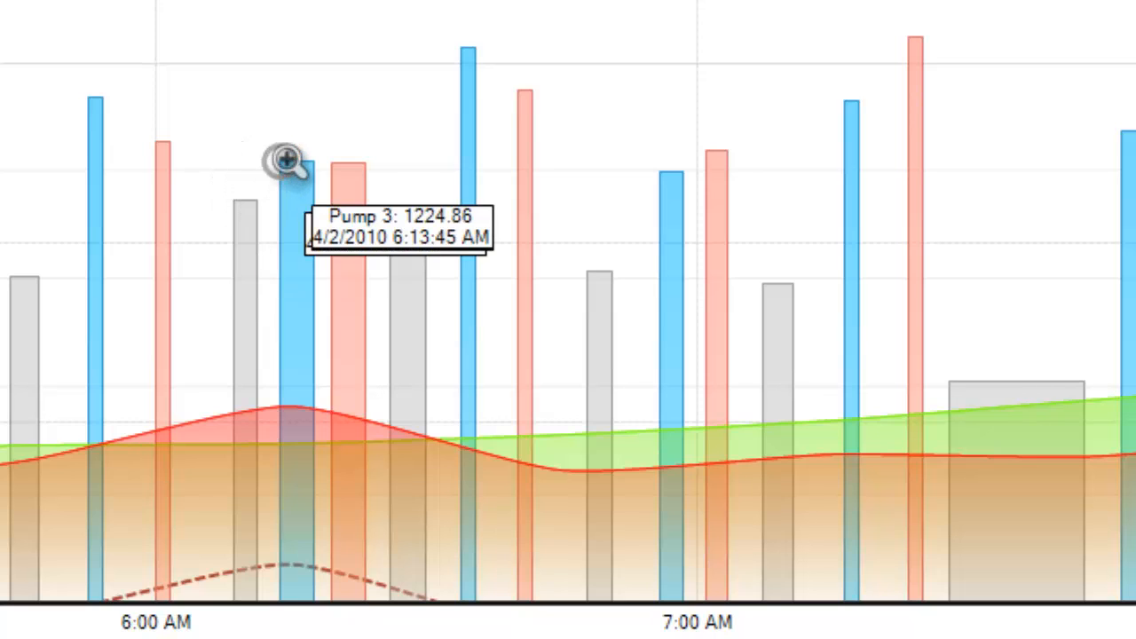
mouse_move(282, 165)
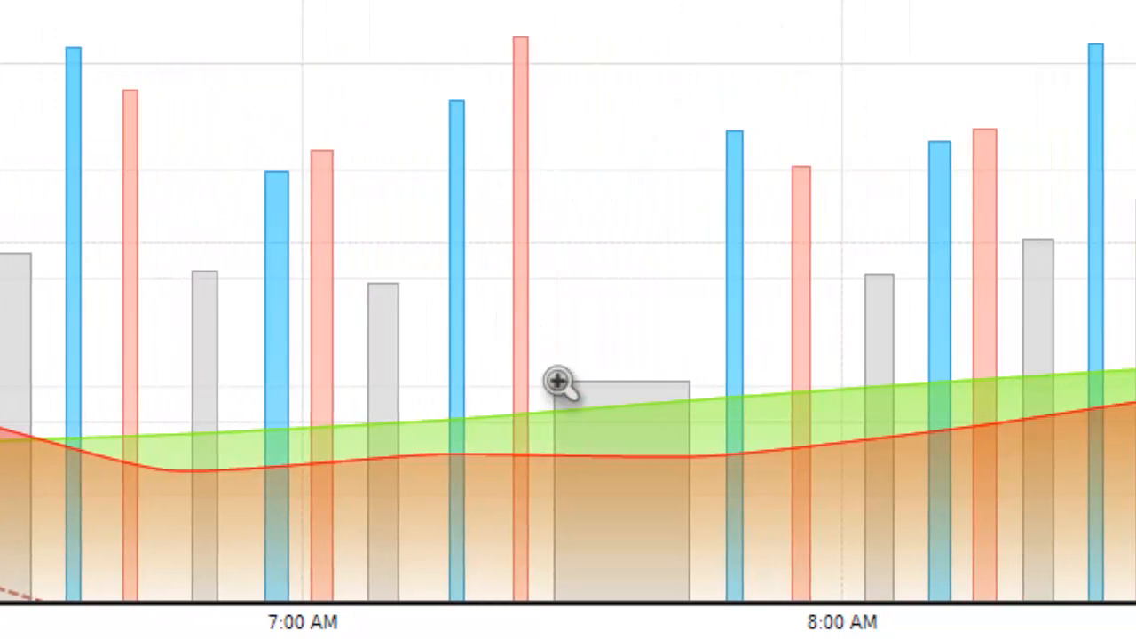
mouse_move(553, 381)
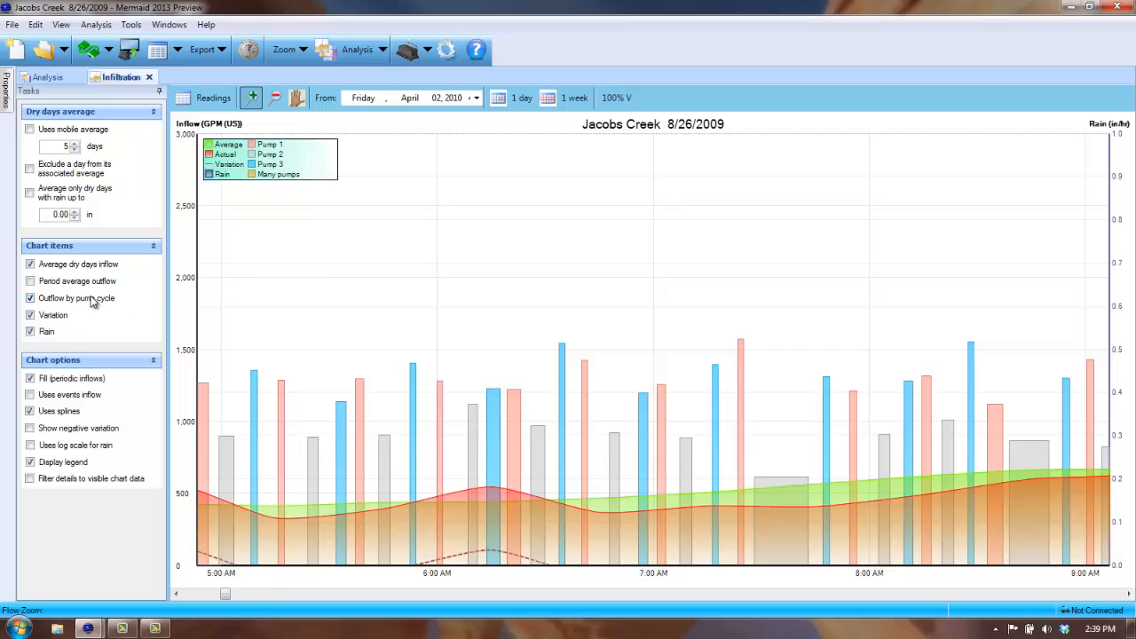
- Hide the outflow by pump cycle and display one full day on the chart
left_click(30, 299)
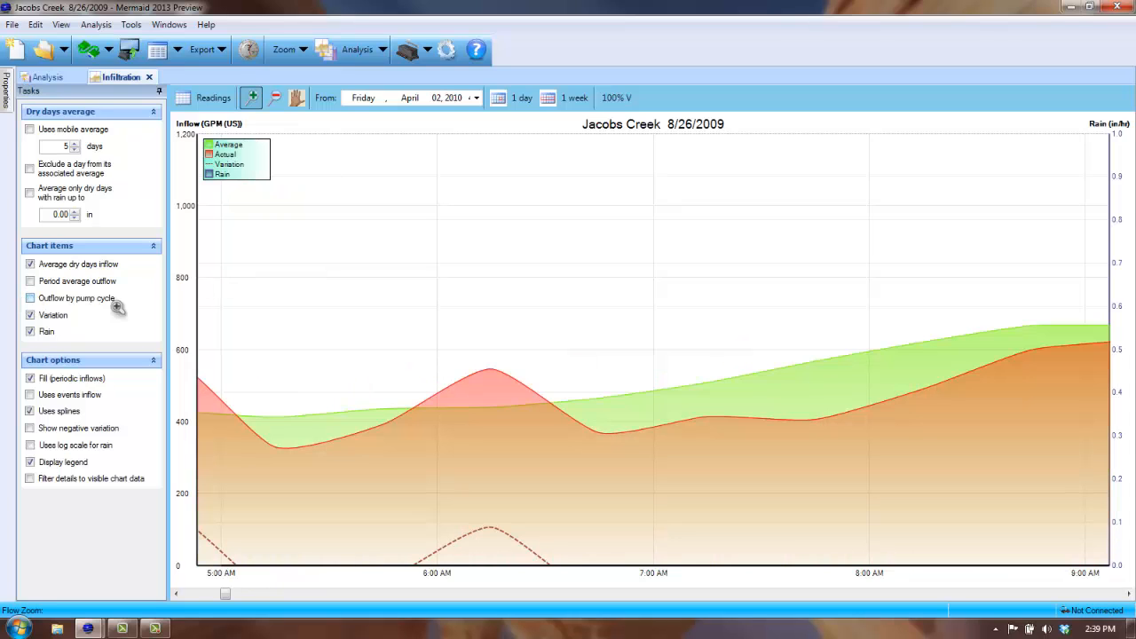
left_click(509, 97)
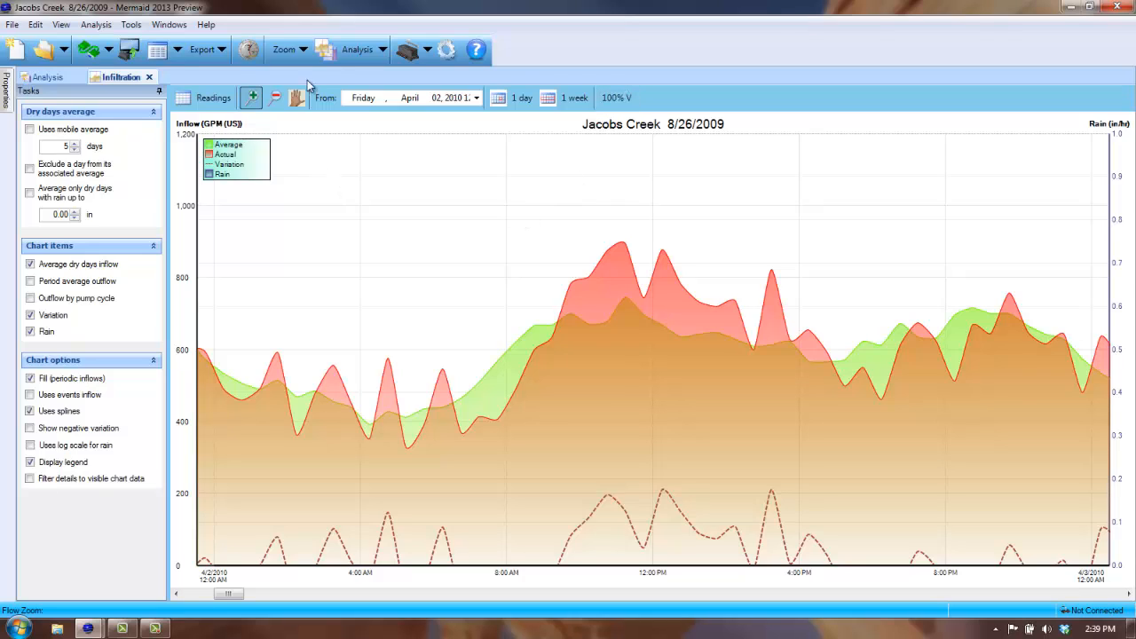
- Set the chart's flow zoom to 100%
left_click(304, 51)
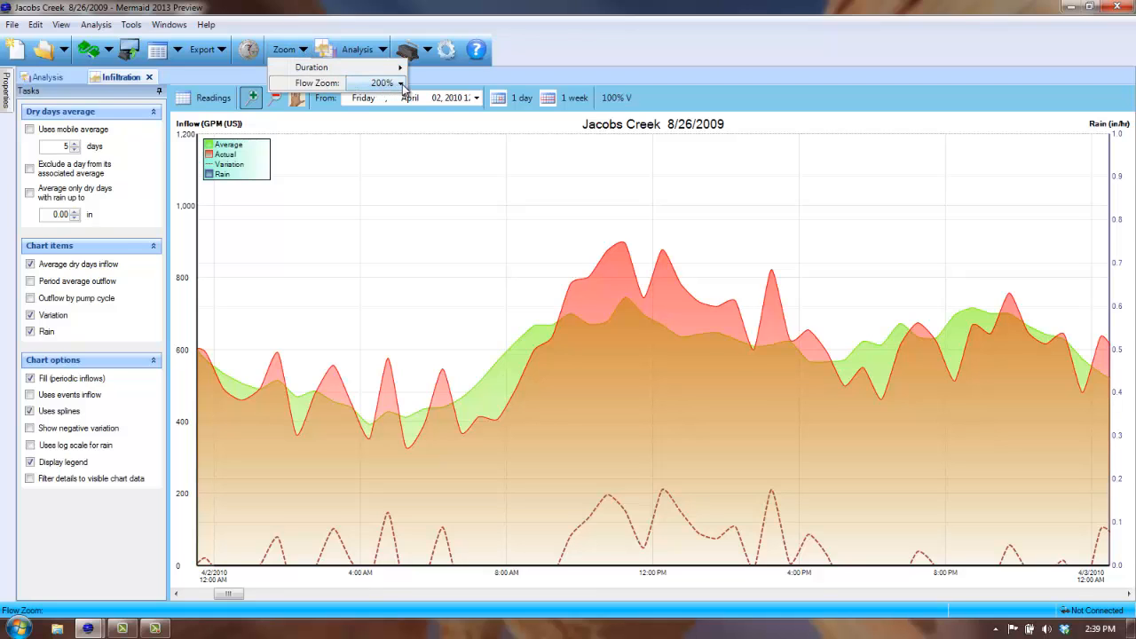
left_click(401, 84)
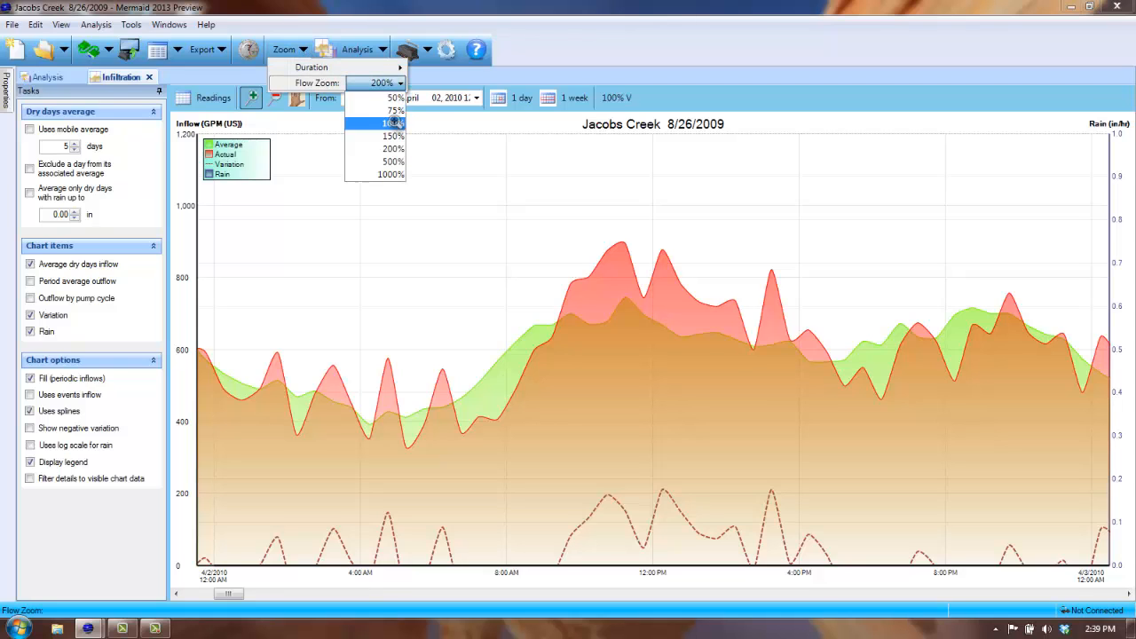
left_click(393, 122)
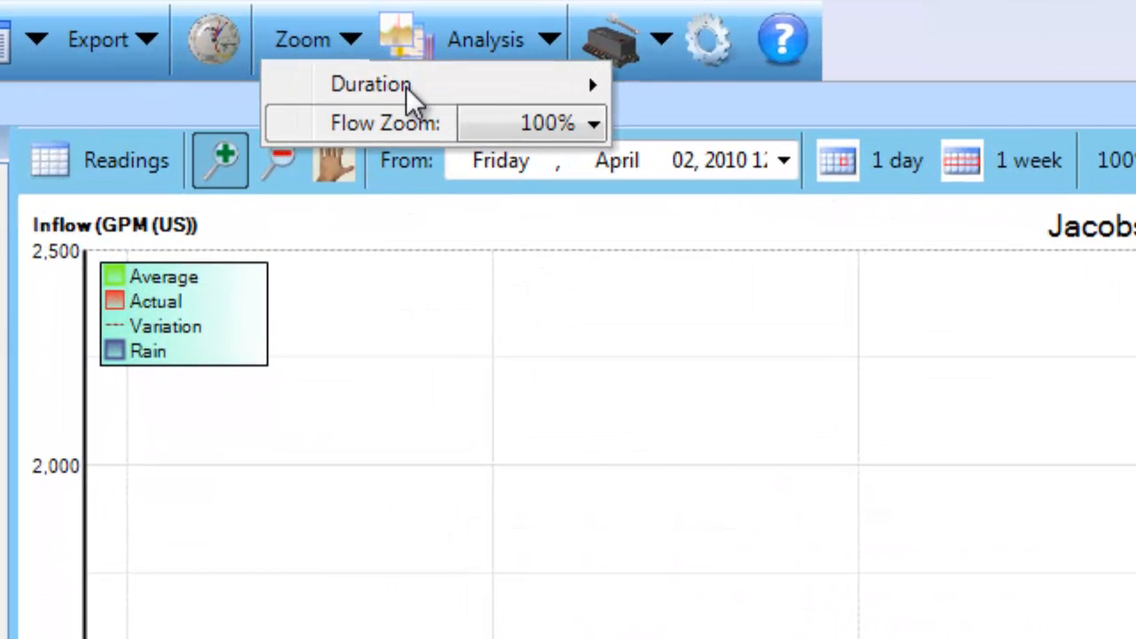
- View a 6-hour duration on the chart and return it to 1 day
mouse_move(592, 81)
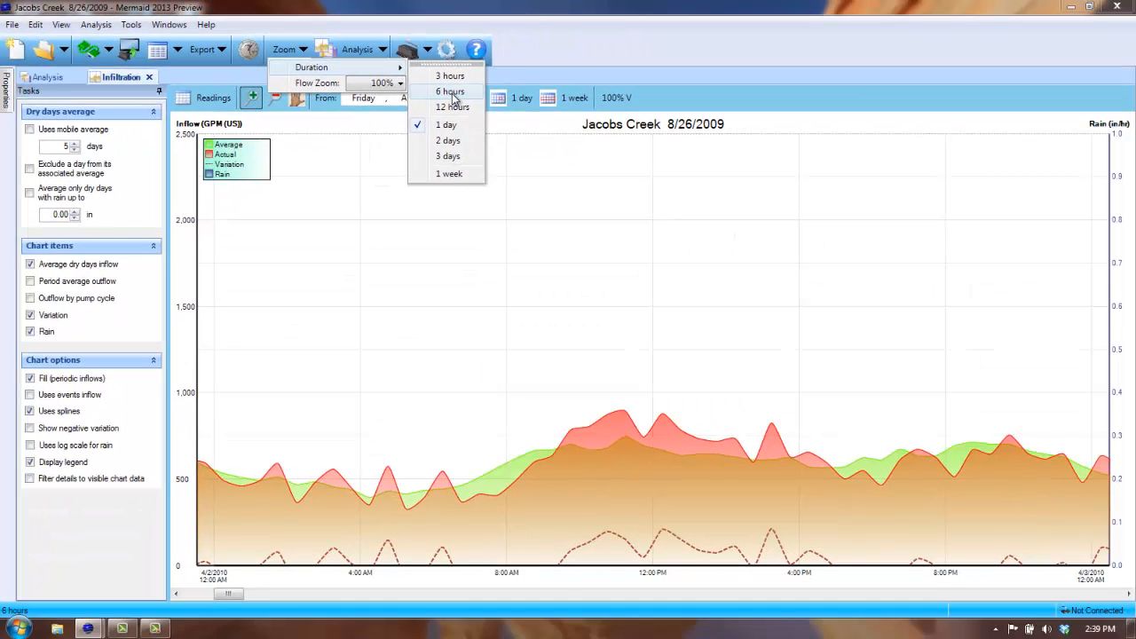
left_click(451, 91)
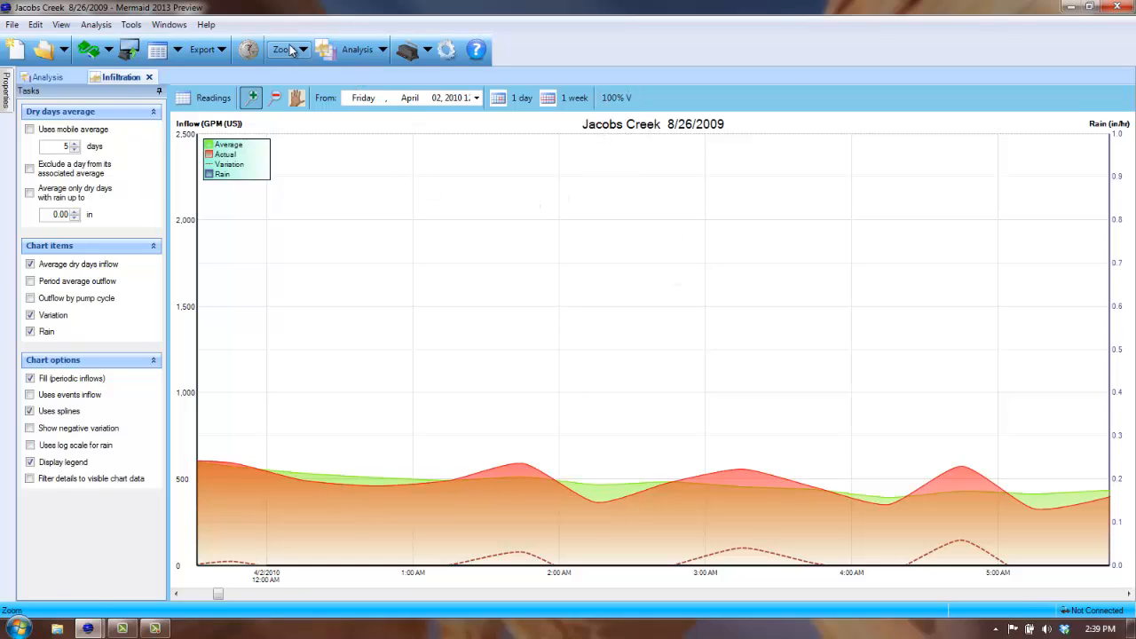
left_click(504, 105)
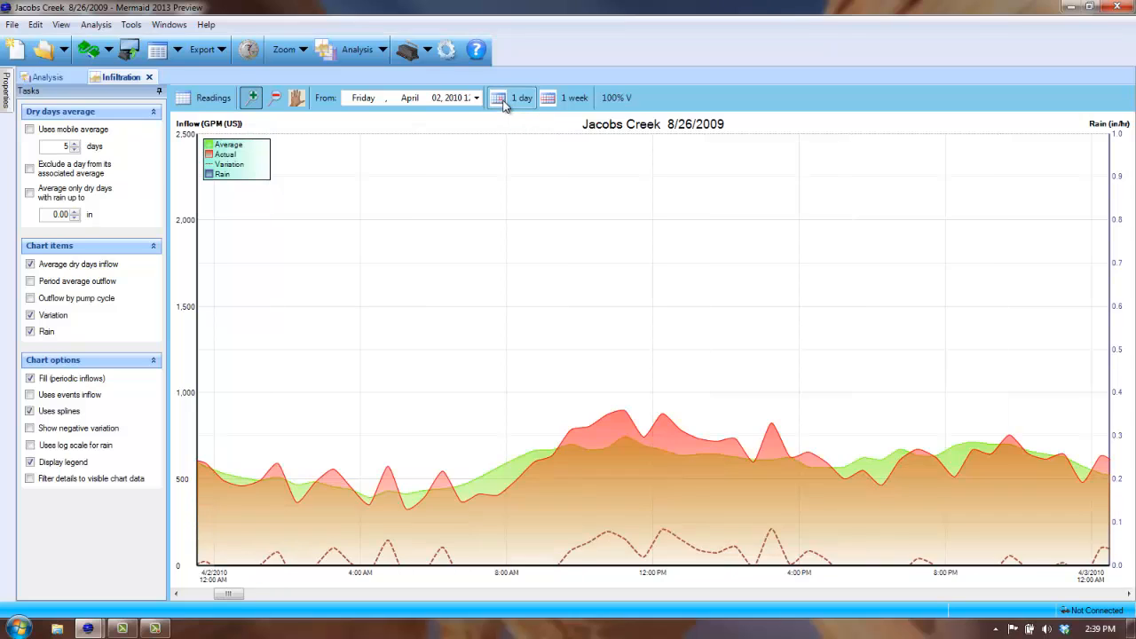
- View 2-day and 1-week durations, check the rain peak on April 7, 2010, and return the chart to 1 day
left_click(302, 51)
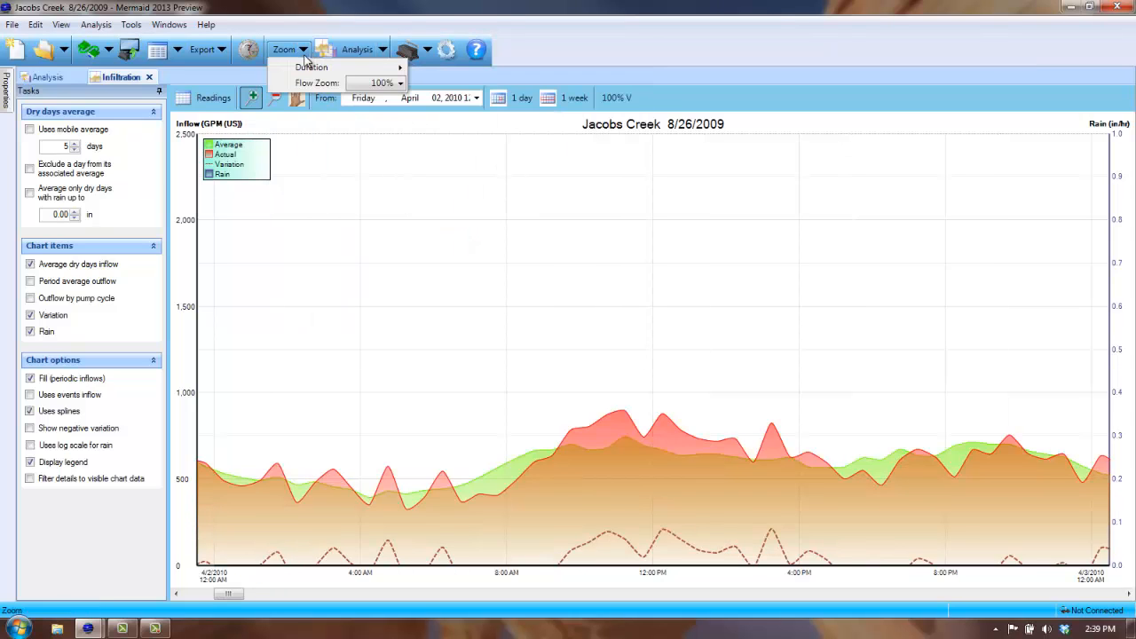
mouse_move(386, 68)
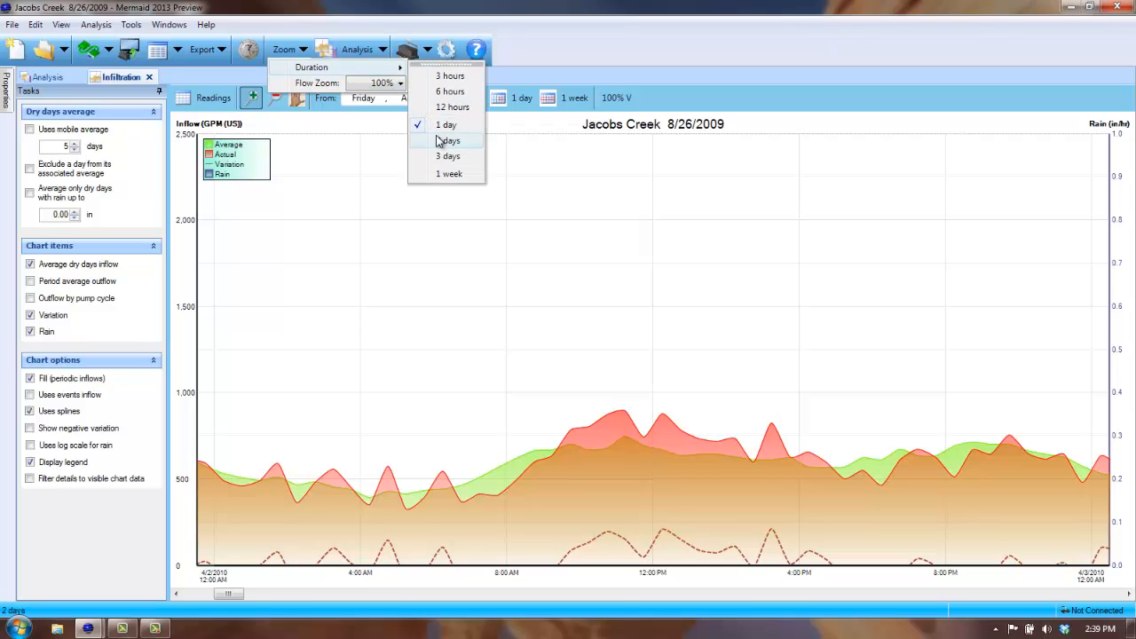
left_click(444, 140)
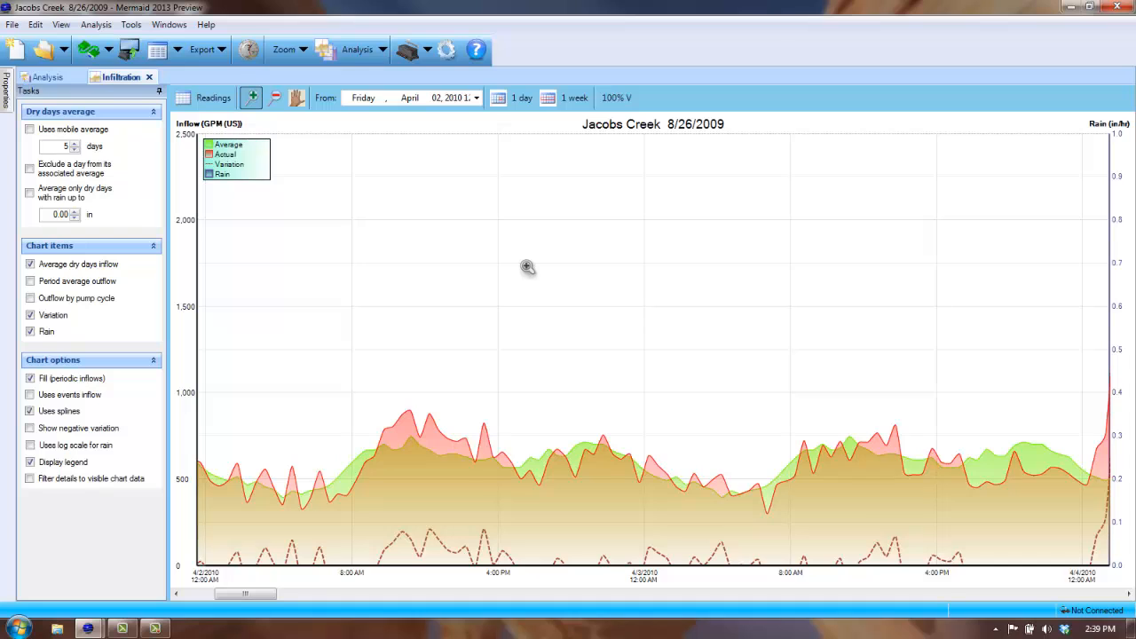
left_click(548, 99)
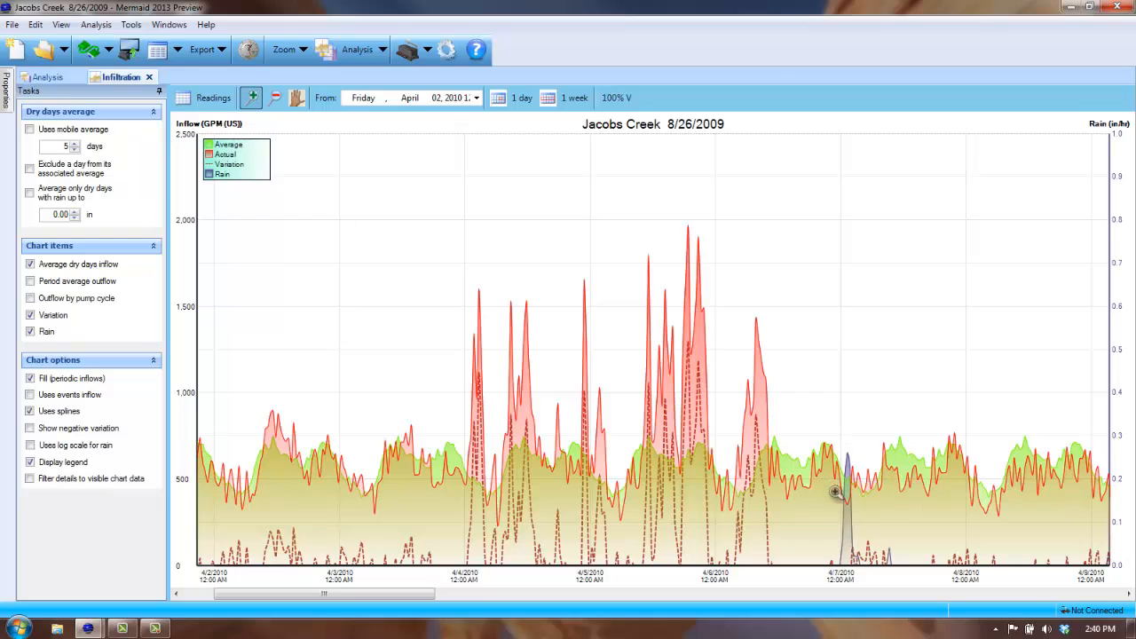
mouse_move(848, 452)
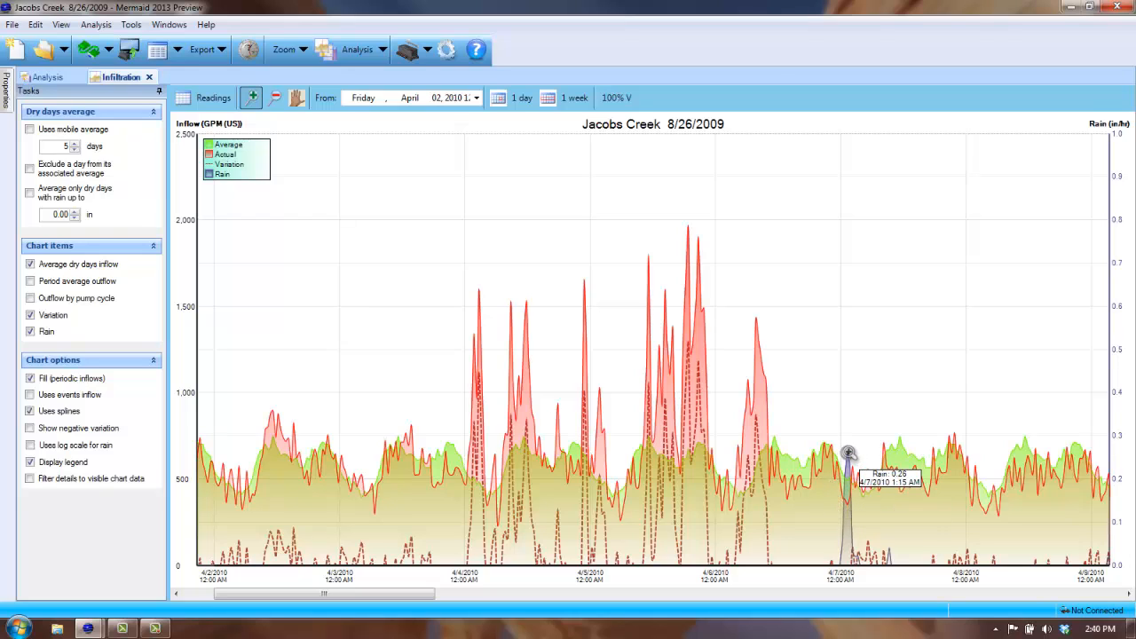
left_click(502, 103)
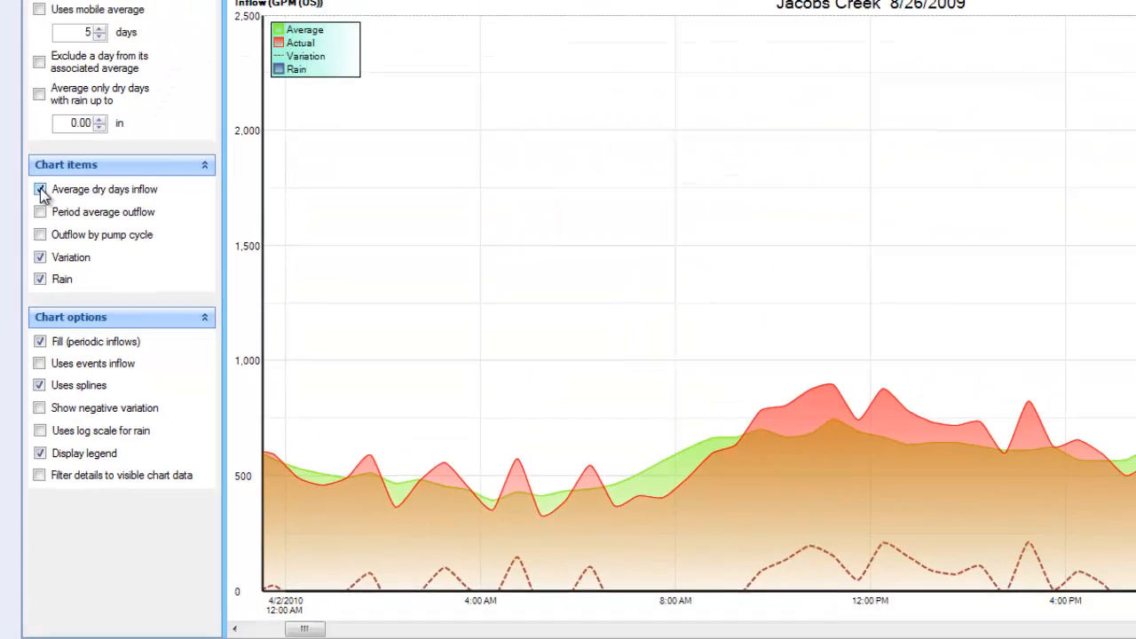
- Hide and show again the average dry days inflow, and do the same for the variation curve
left_click(38, 197)
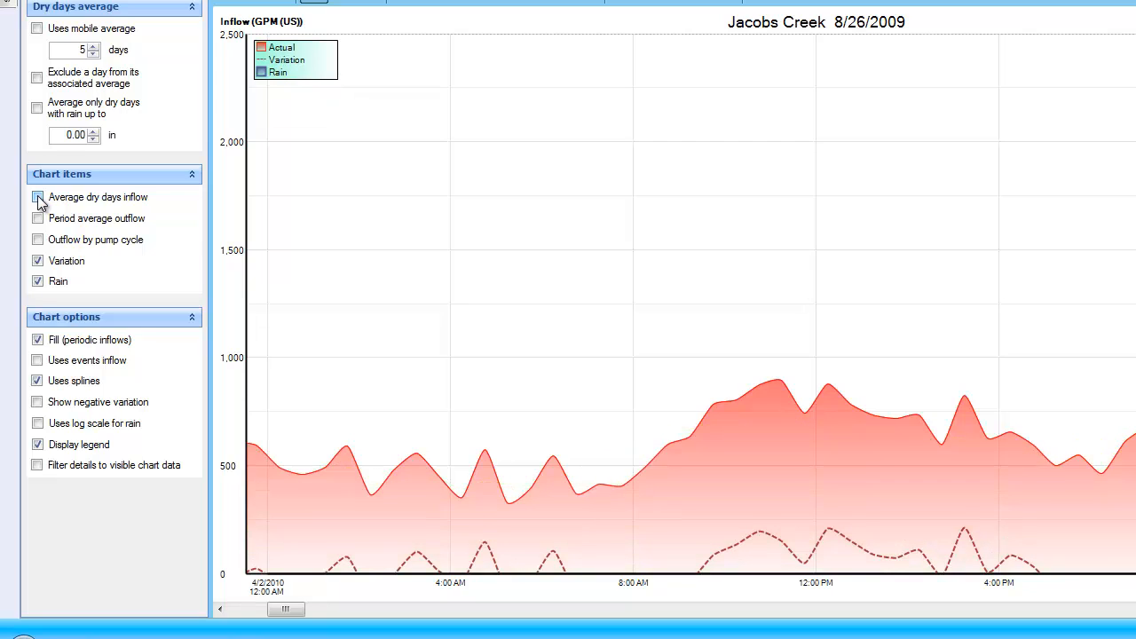
left_click(37, 197)
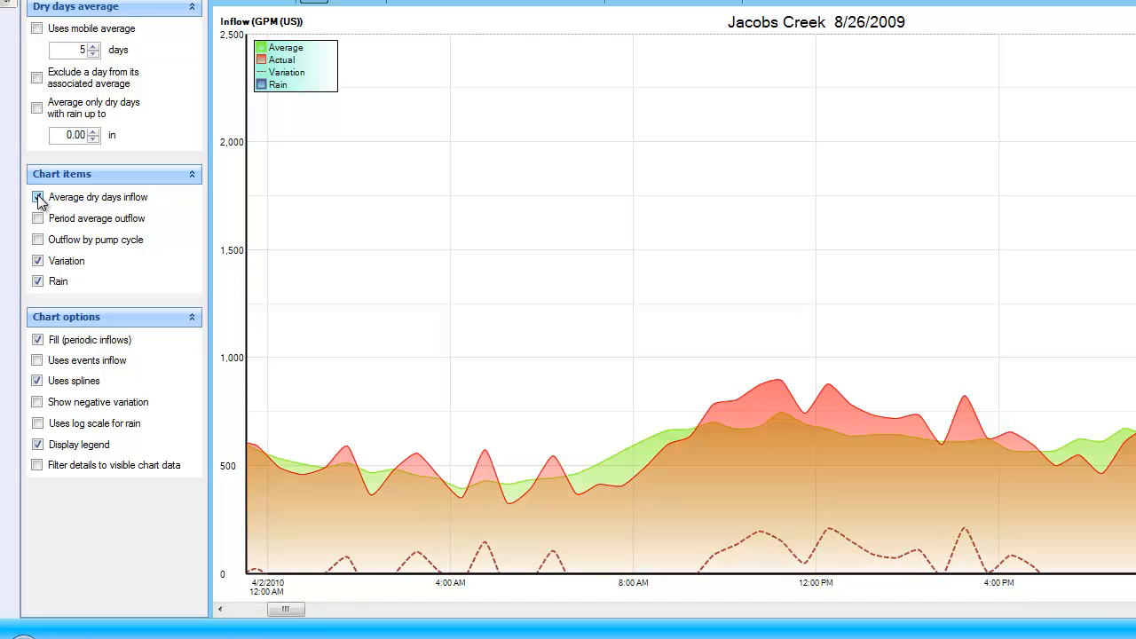
left_click(37, 261)
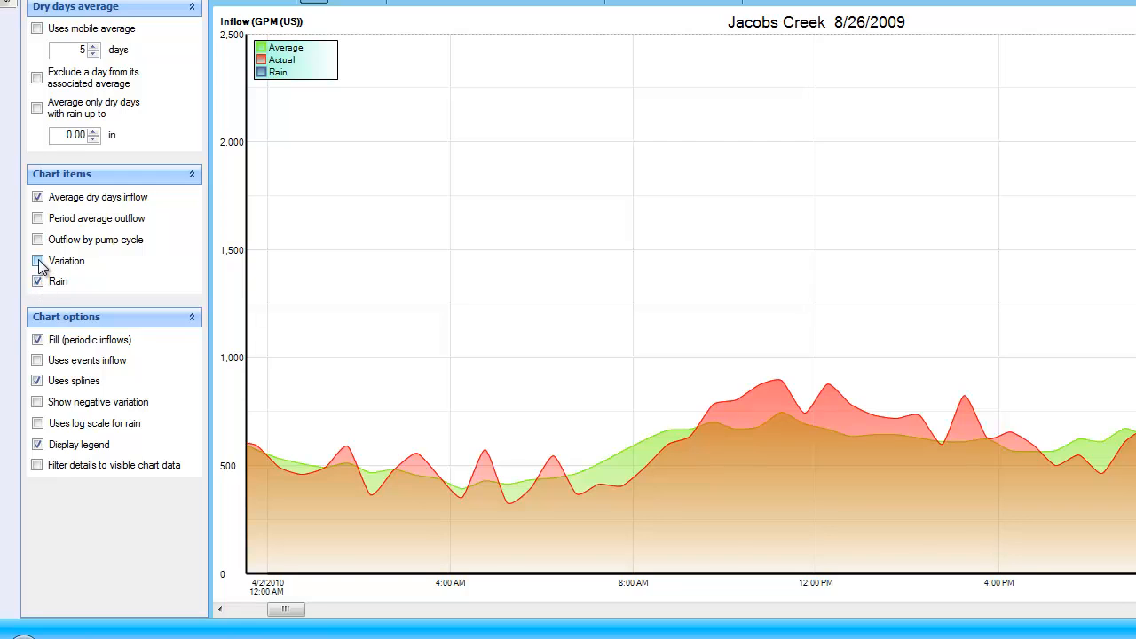
left_click(37, 261)
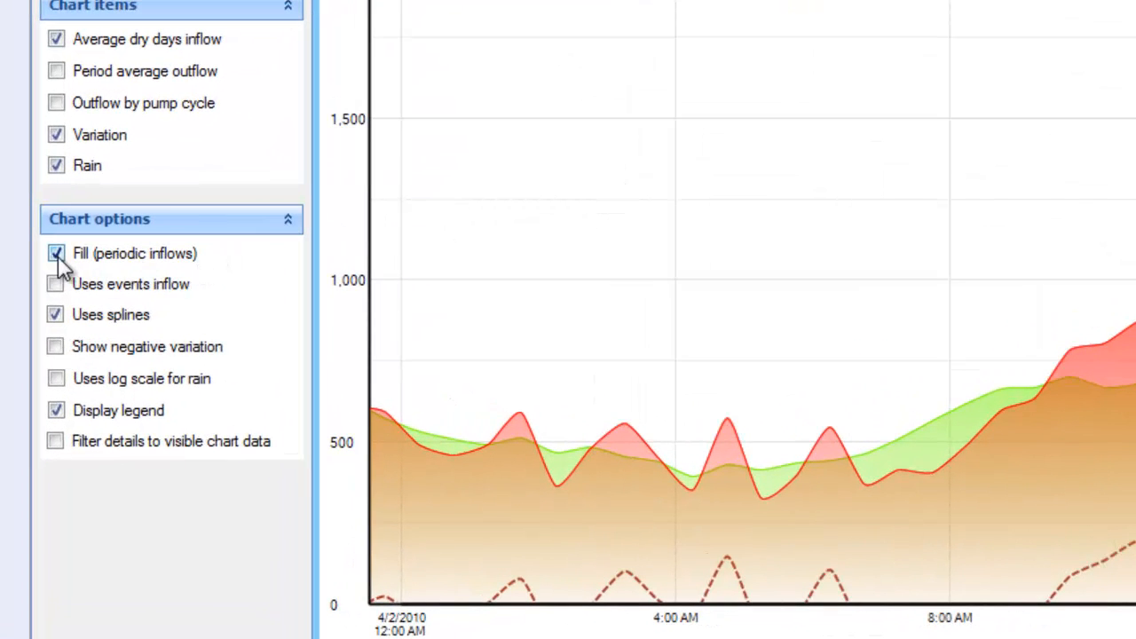
- Turn the periodic inflow fill off and on again, and examine the events inflow on the chart before switching it off
left_click(57, 254)
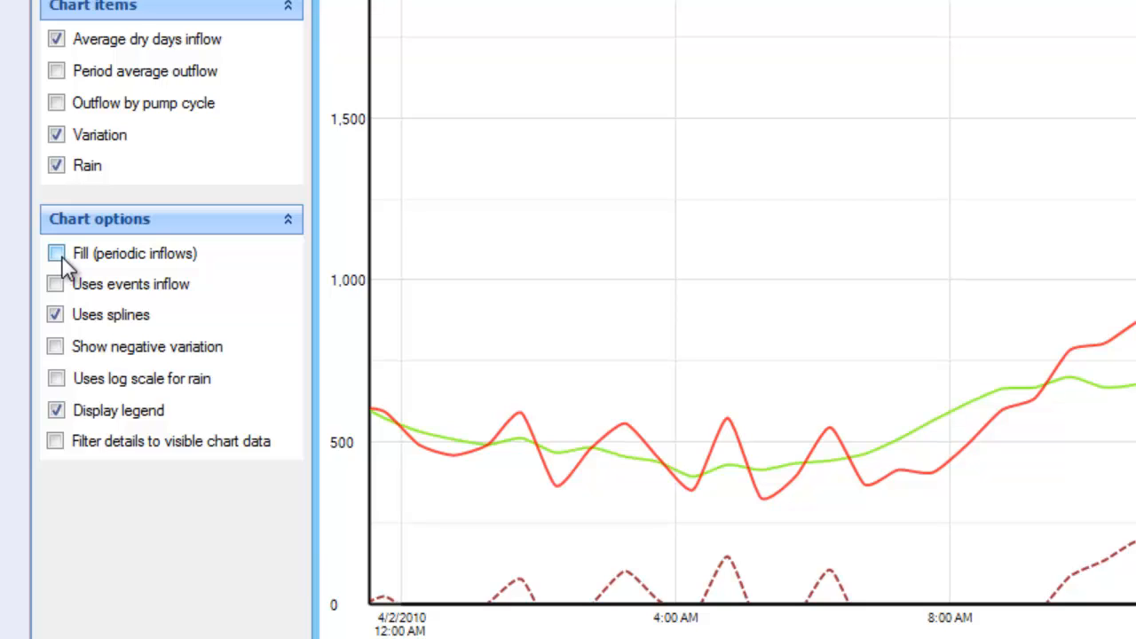
left_click(56, 255)
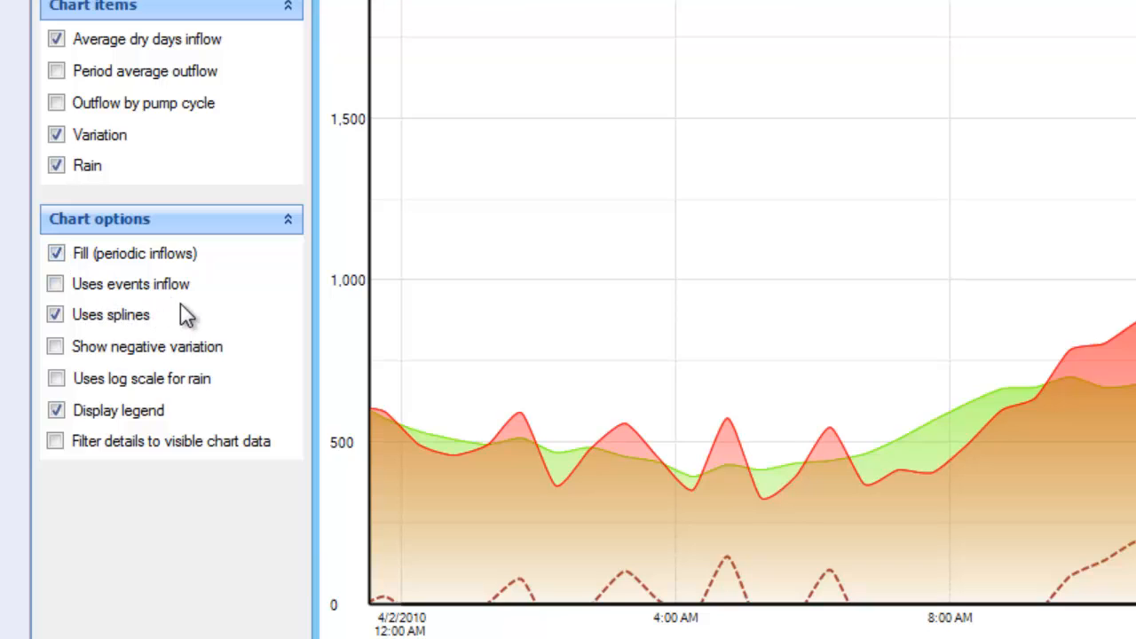
left_click(56, 284)
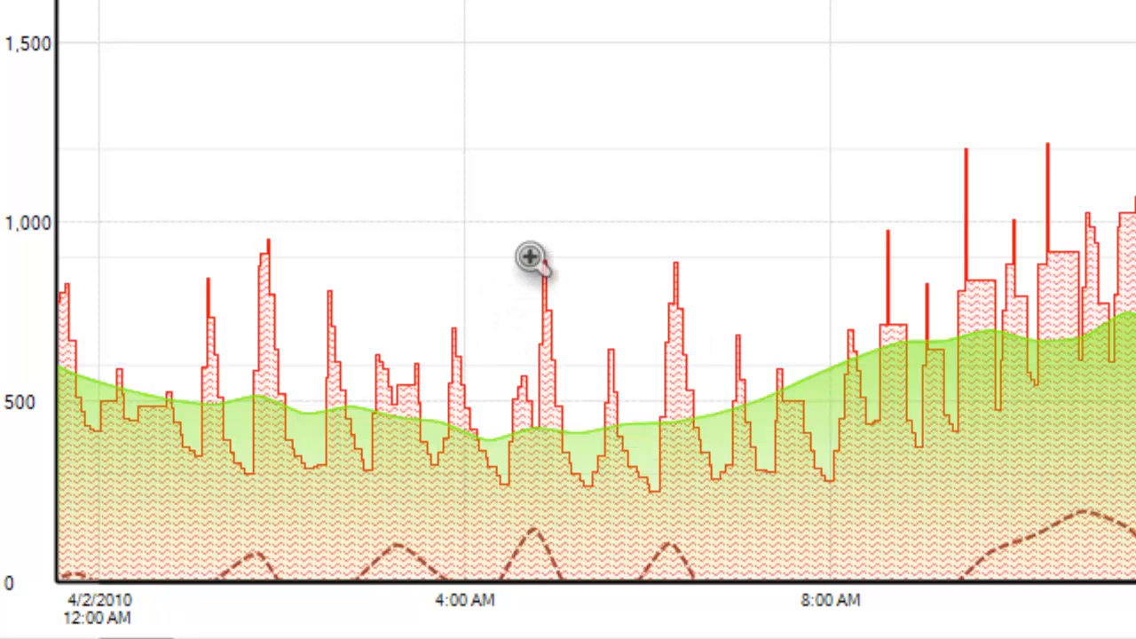
mouse_move(548, 366)
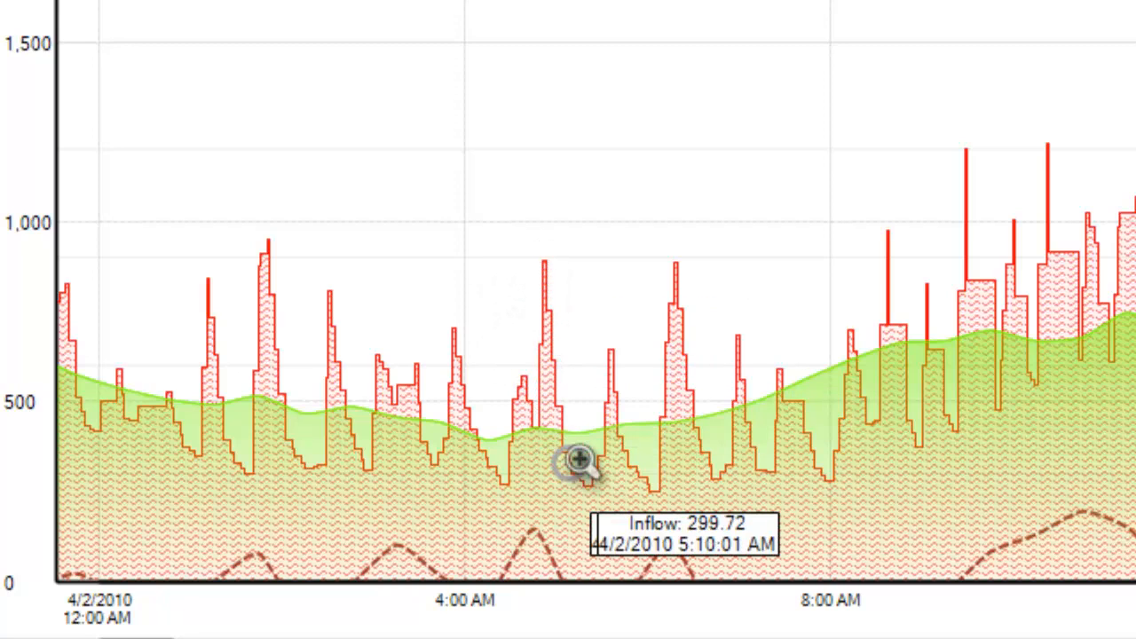
mouse_move(623, 451)
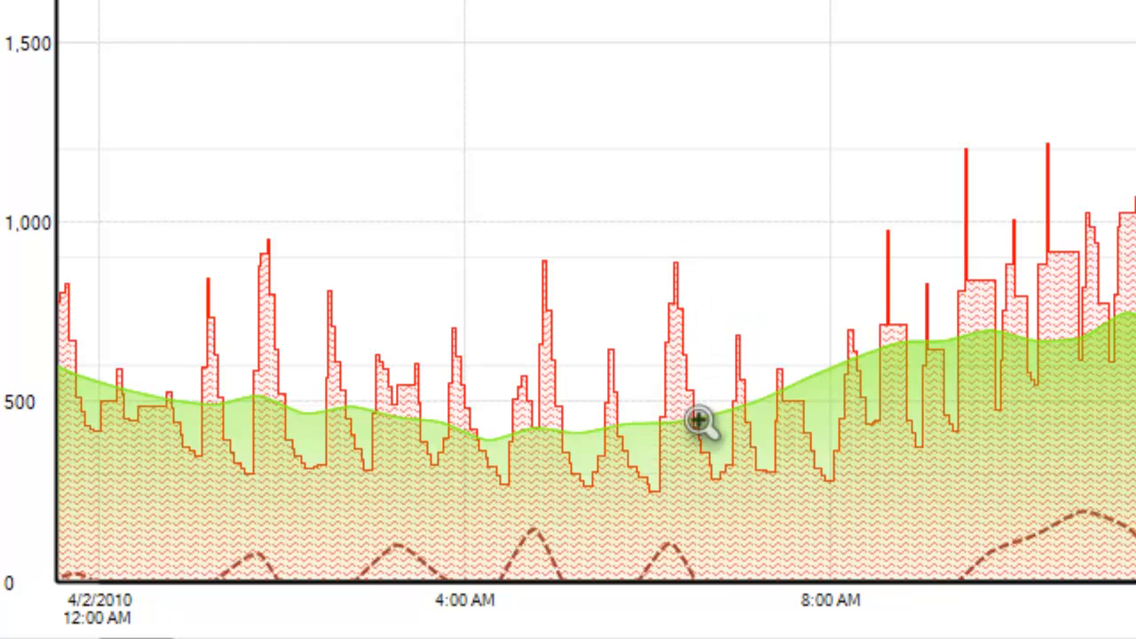
mouse_move(710, 456)
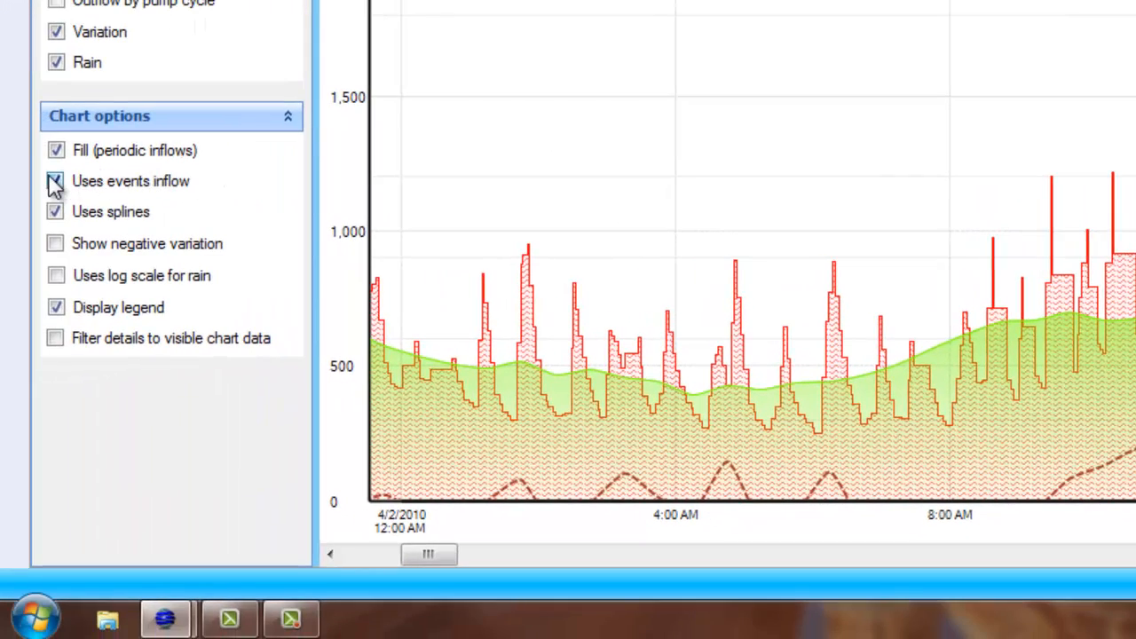
left_click(55, 182)
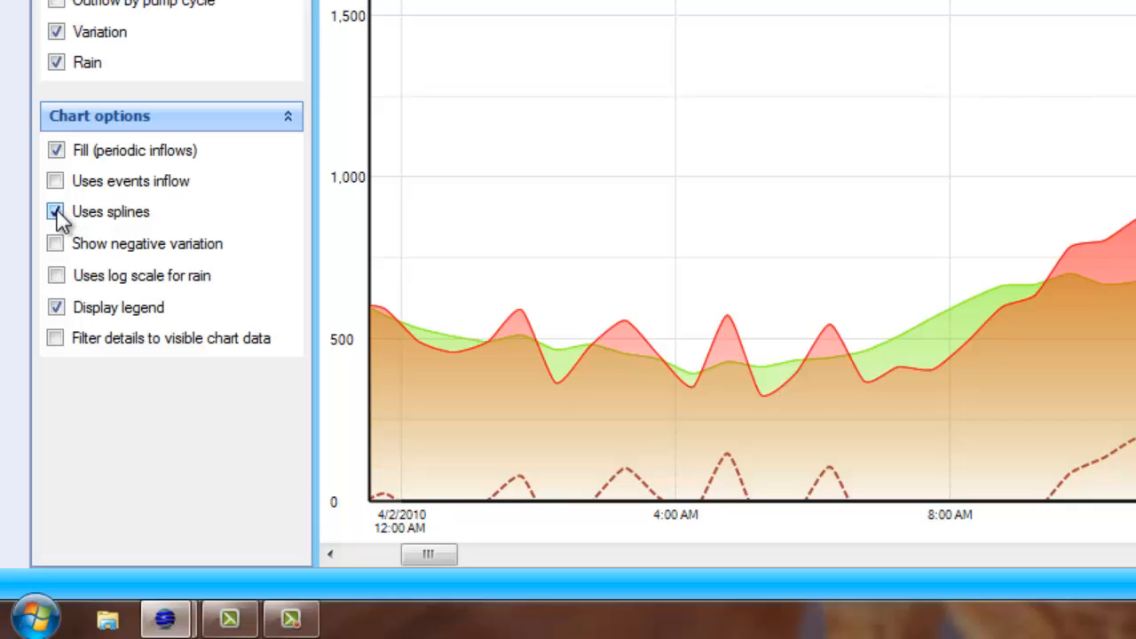
- Turn the splines off and on again, and try the log scale for rain before disabling it
left_click(55, 212)
left_click(55, 212)
left_click(56, 276)
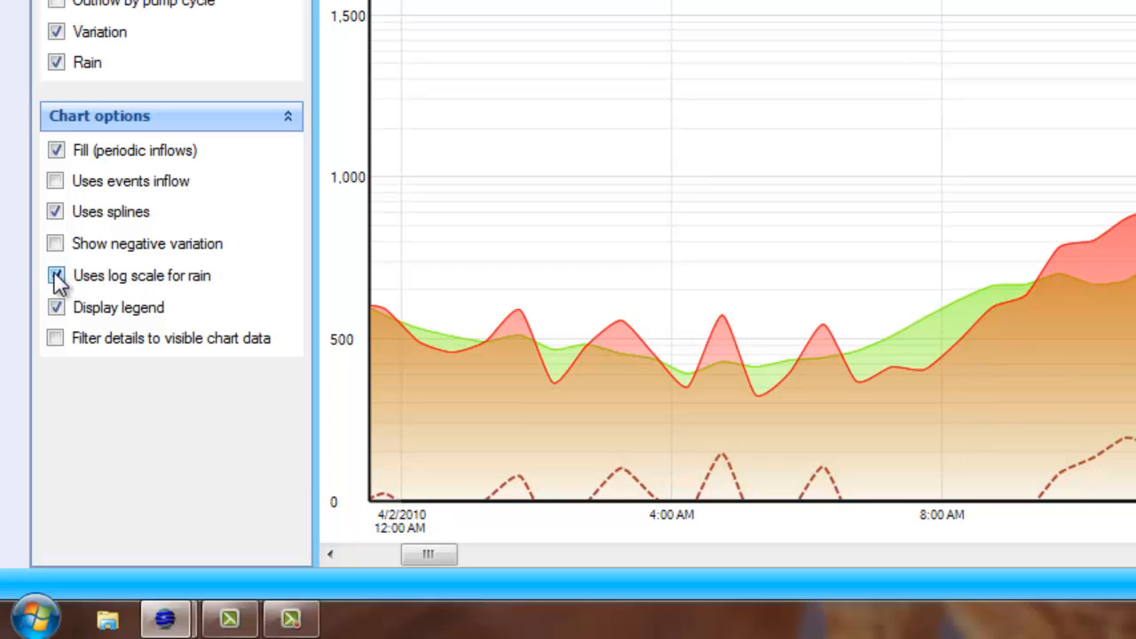
left_click(56, 276)
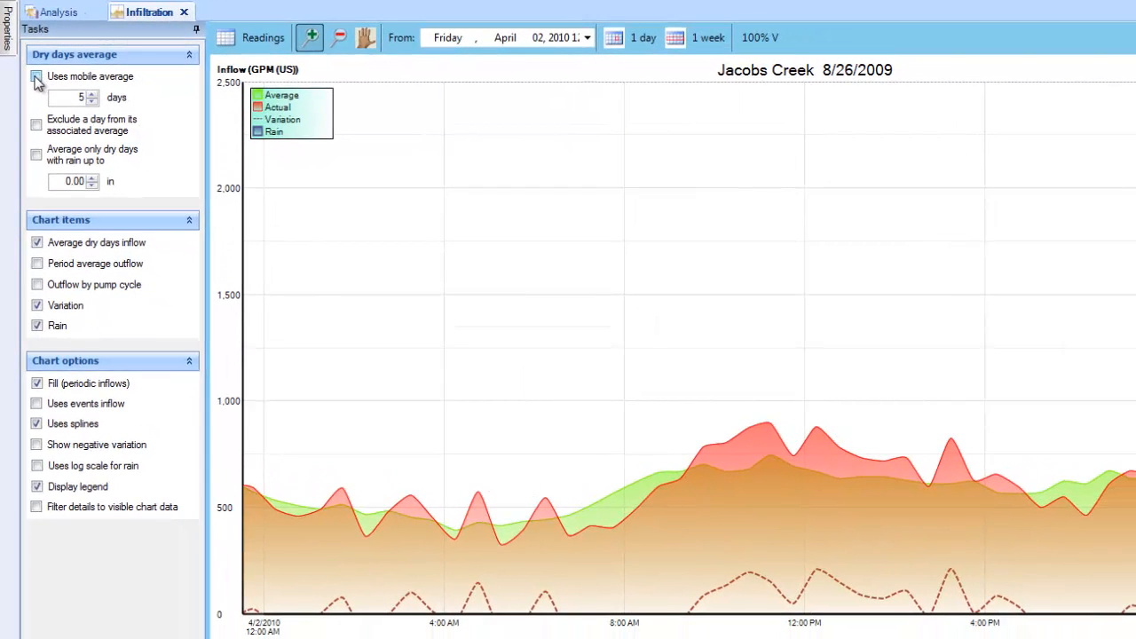
- Try the 5-day mobile average for dry days, including on the April 13, 2010 chart, and turn it off again
left_click(37, 77)
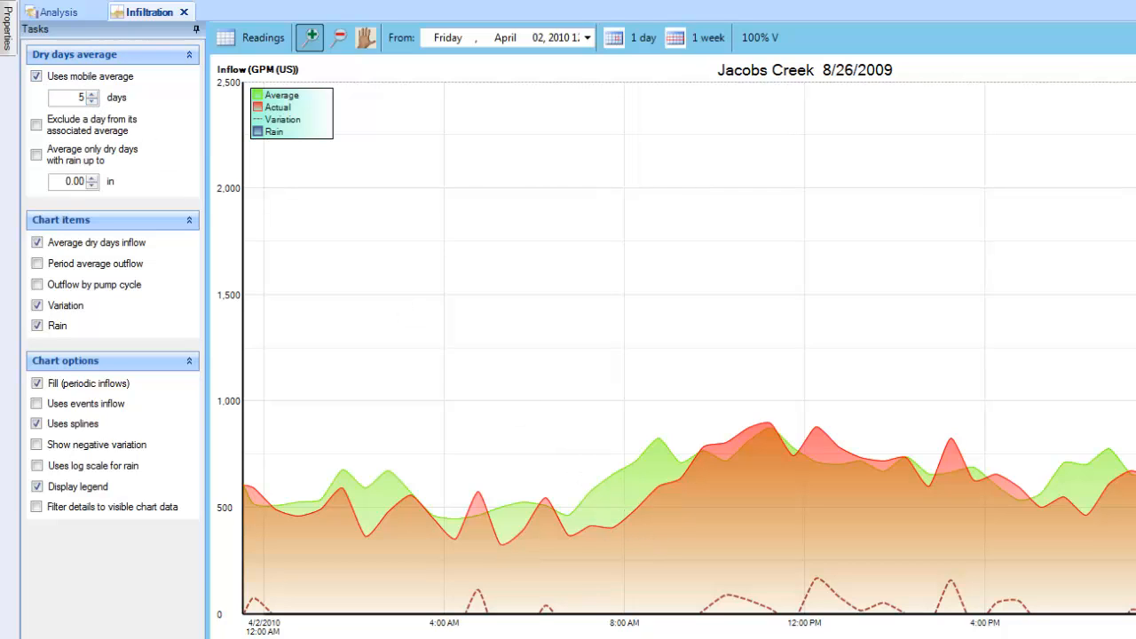
left_click(587, 37)
left_click(490, 121)
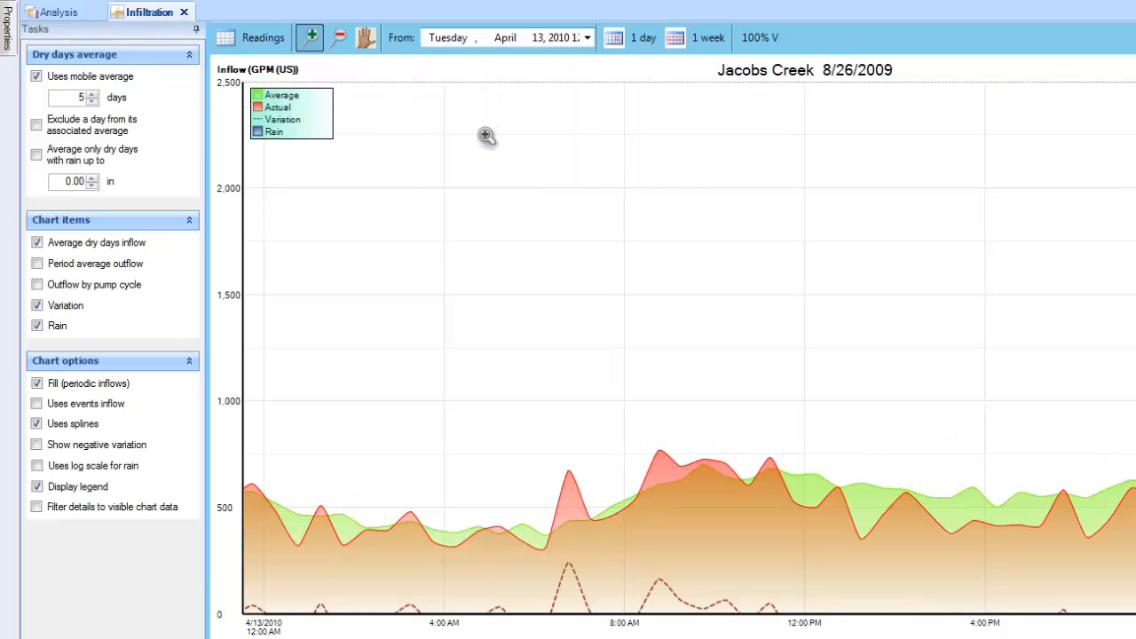
left_click(37, 77)
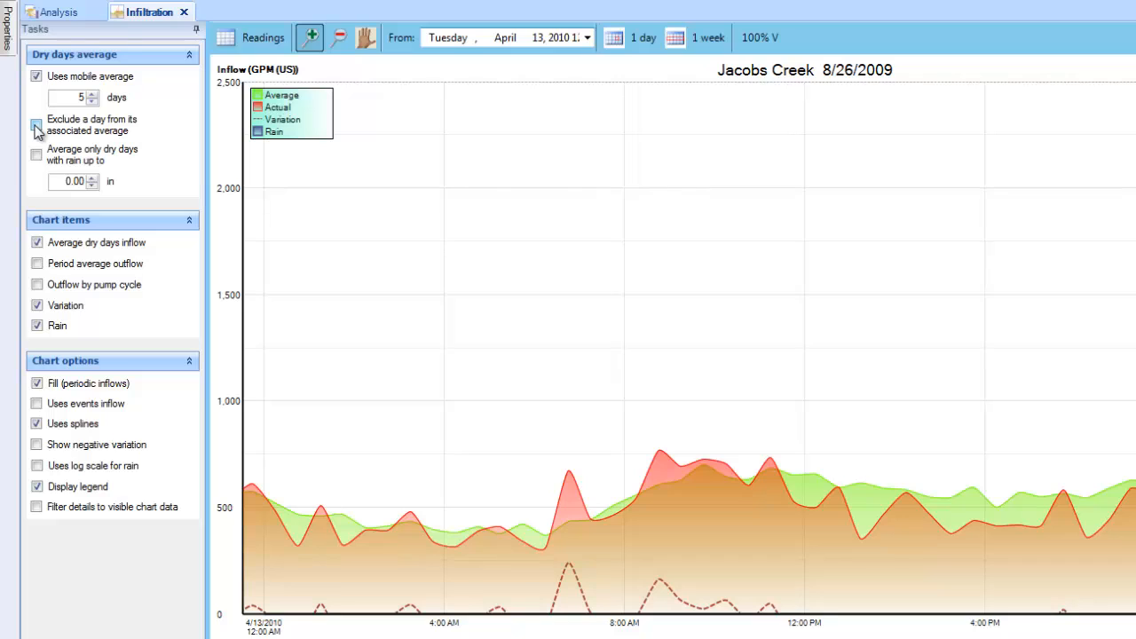
left_click(37, 77)
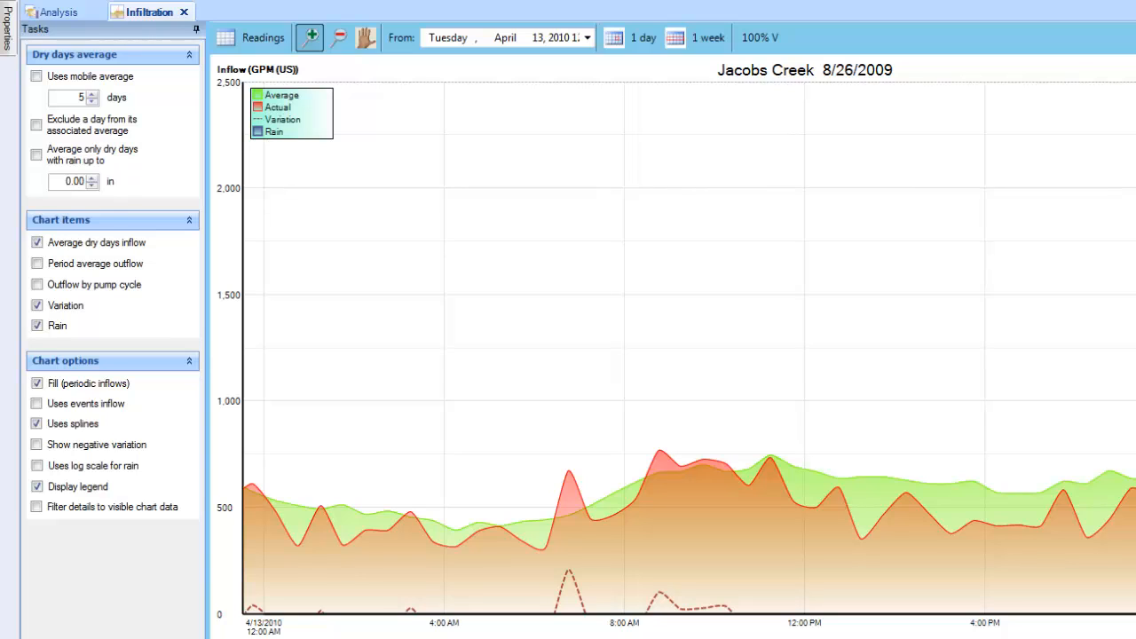
- Try averaging only dry days with rain up to 0.20 in and 0.10 in, and turn the restriction off again
left_click(35, 155)
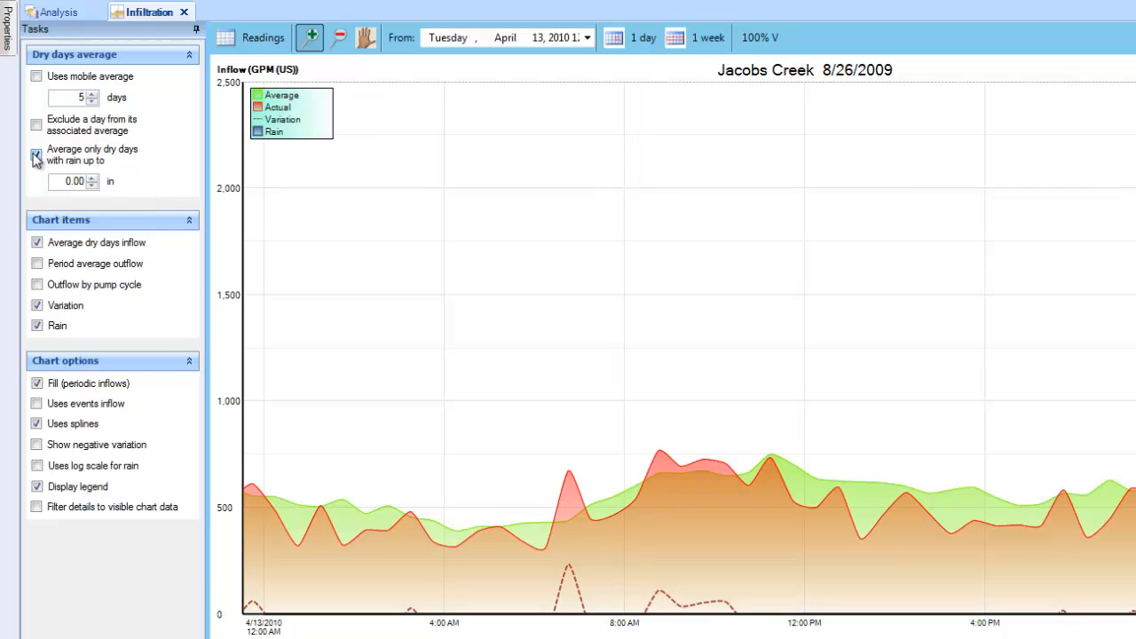
left_click(91, 178)
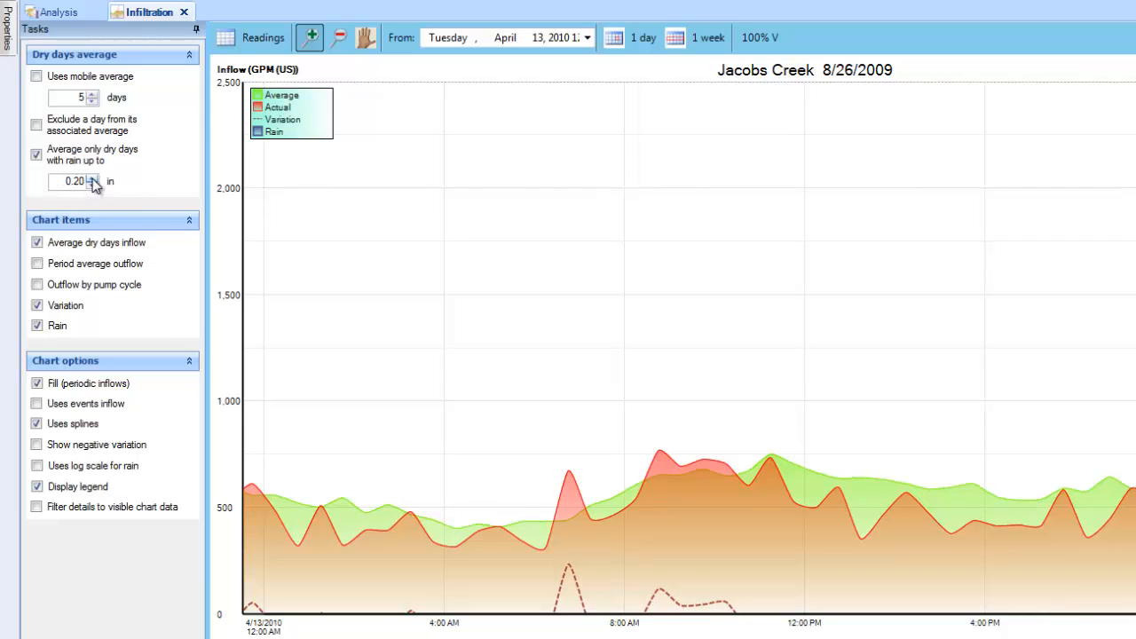
left_click(93, 187)
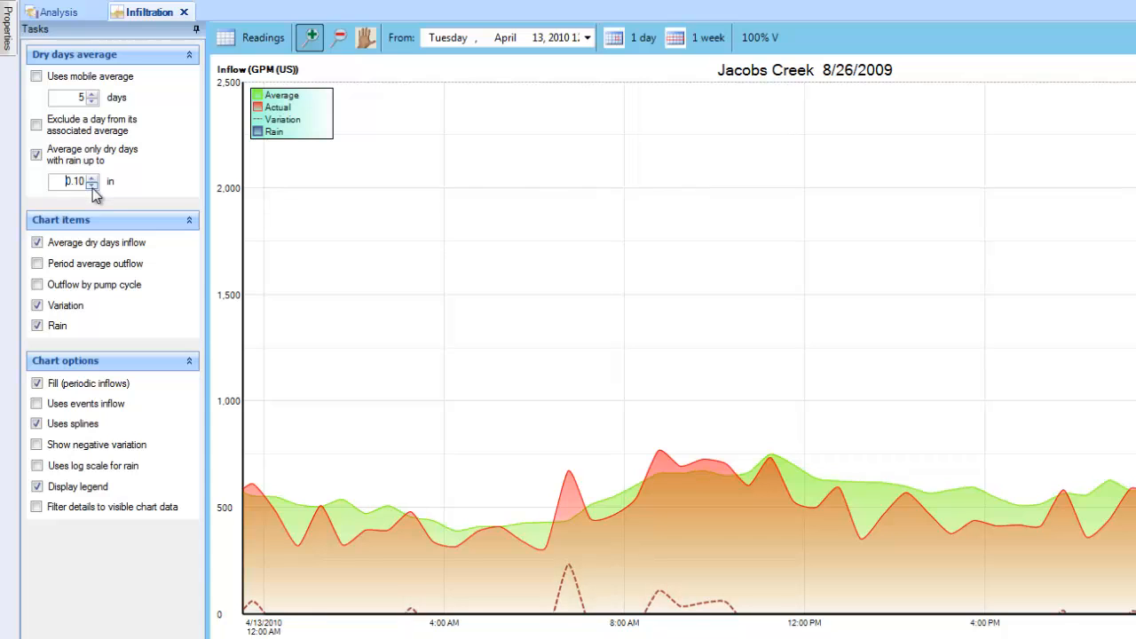
left_click(36, 155)
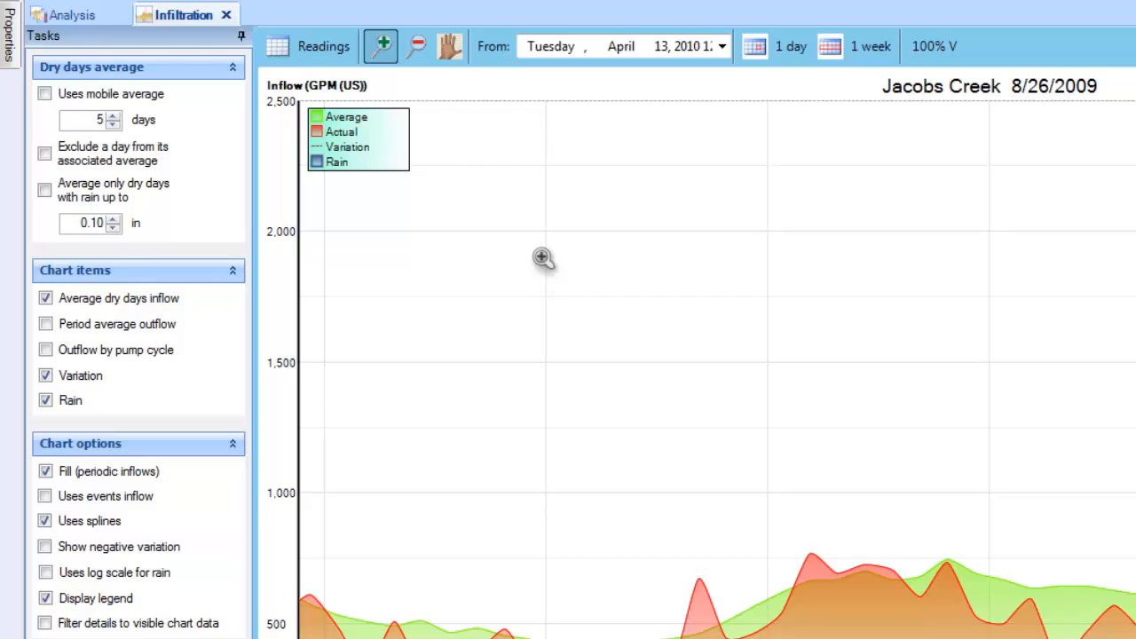
- Show the readings tables beside the chart and widen them until the rain columns fit
left_click(323, 47)
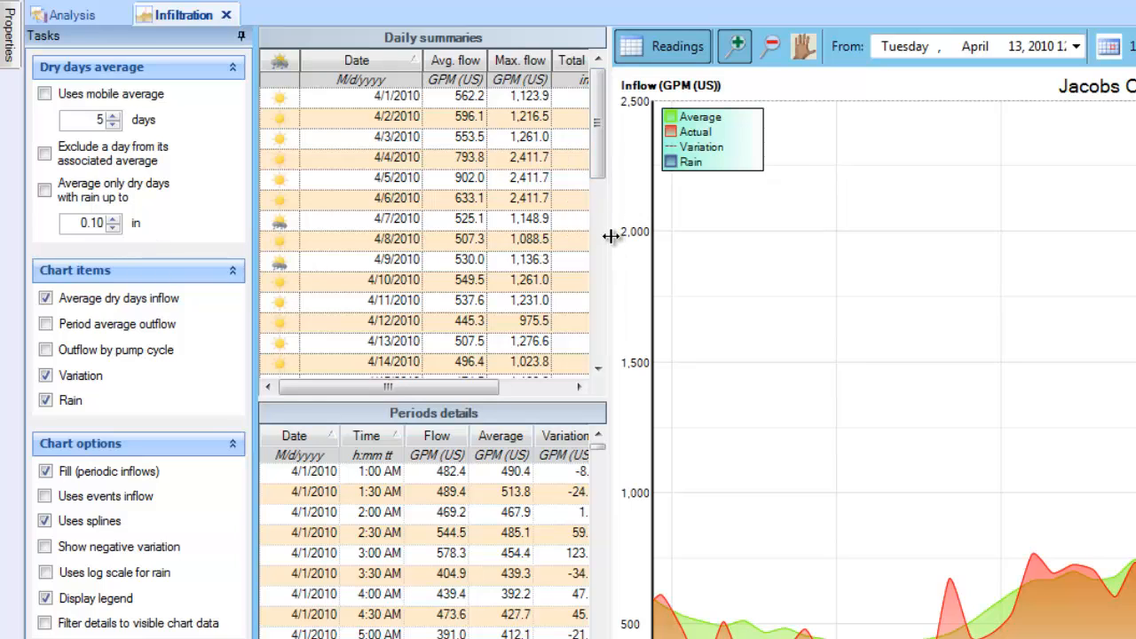
left_click_drag(611, 235, 712, 233)
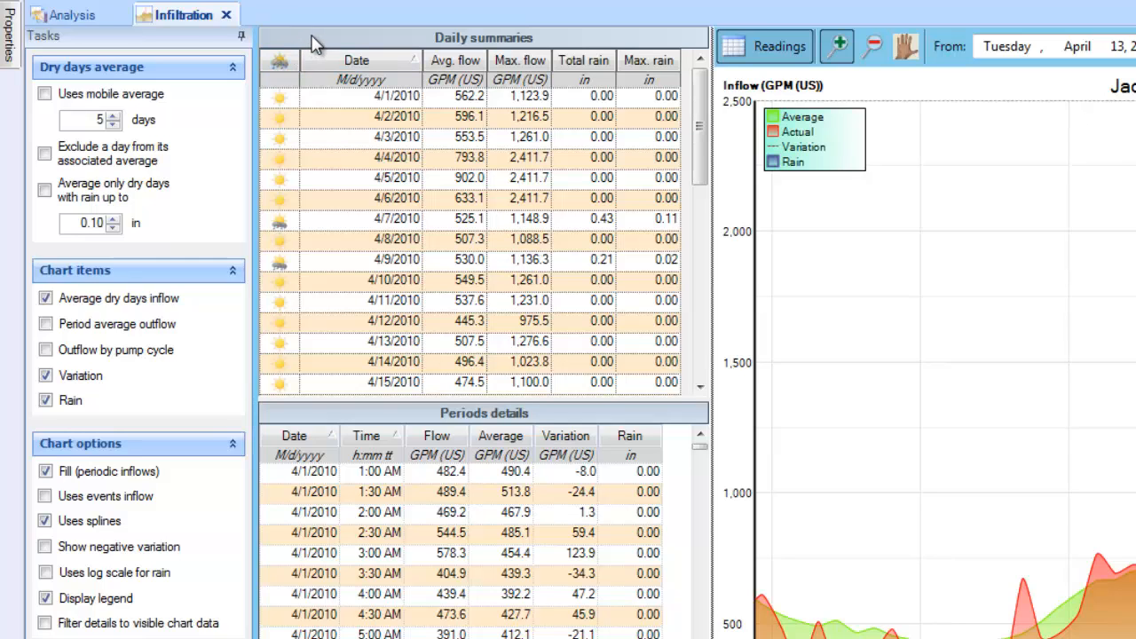
- Sort the daily summaries with rainy days first and display April 7, 2010 on the chart
left_click(280, 70)
left_click(280, 70)
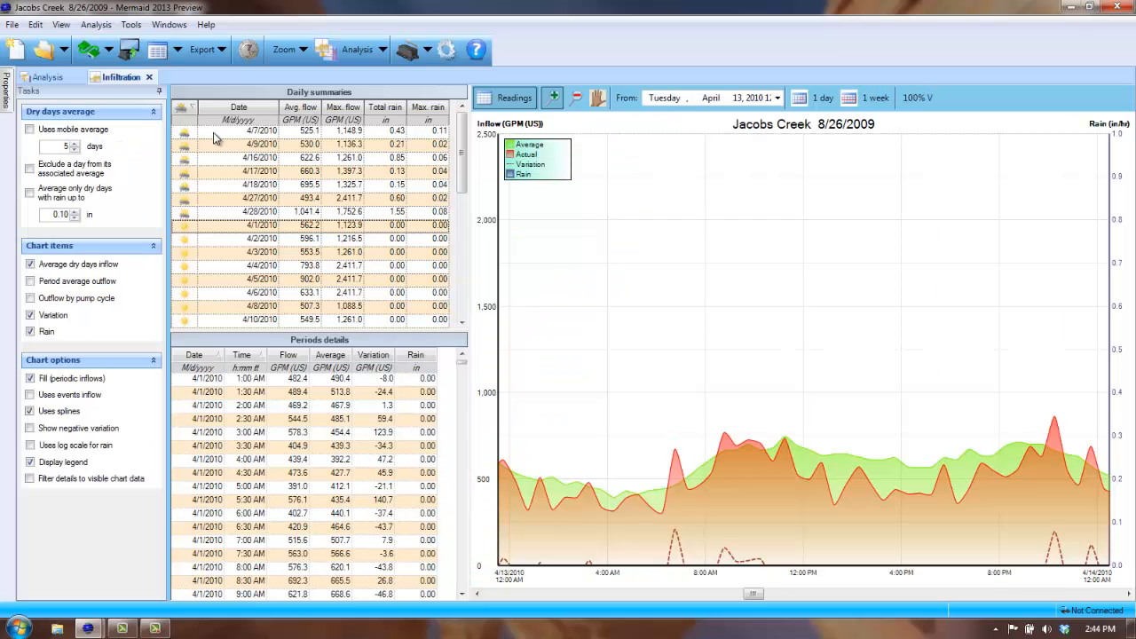
left_click(213, 131)
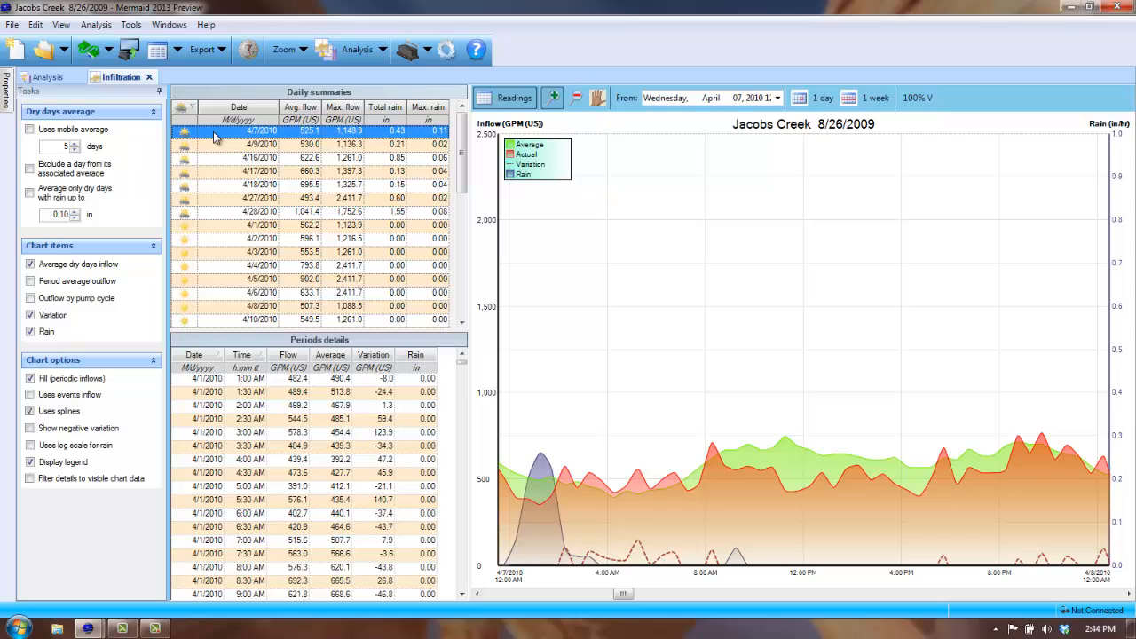
mouse_move(540, 456)
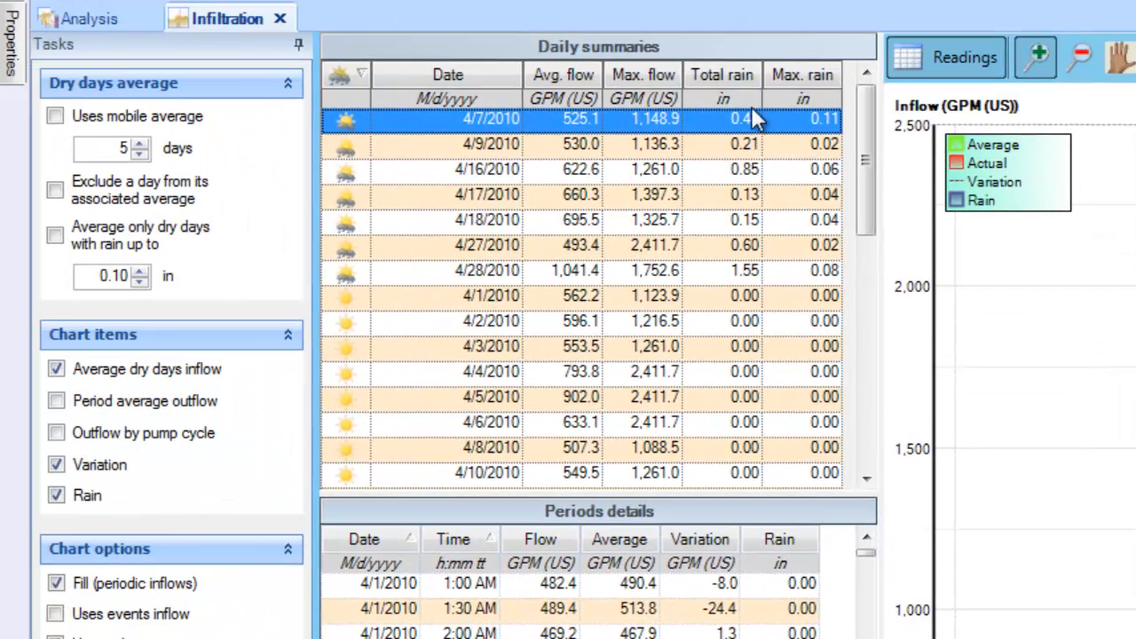
- Compare the daily summaries sorted by average flow and by maximum flow, and return to listing rainy days first
left_click(566, 77)
left_click(568, 78)
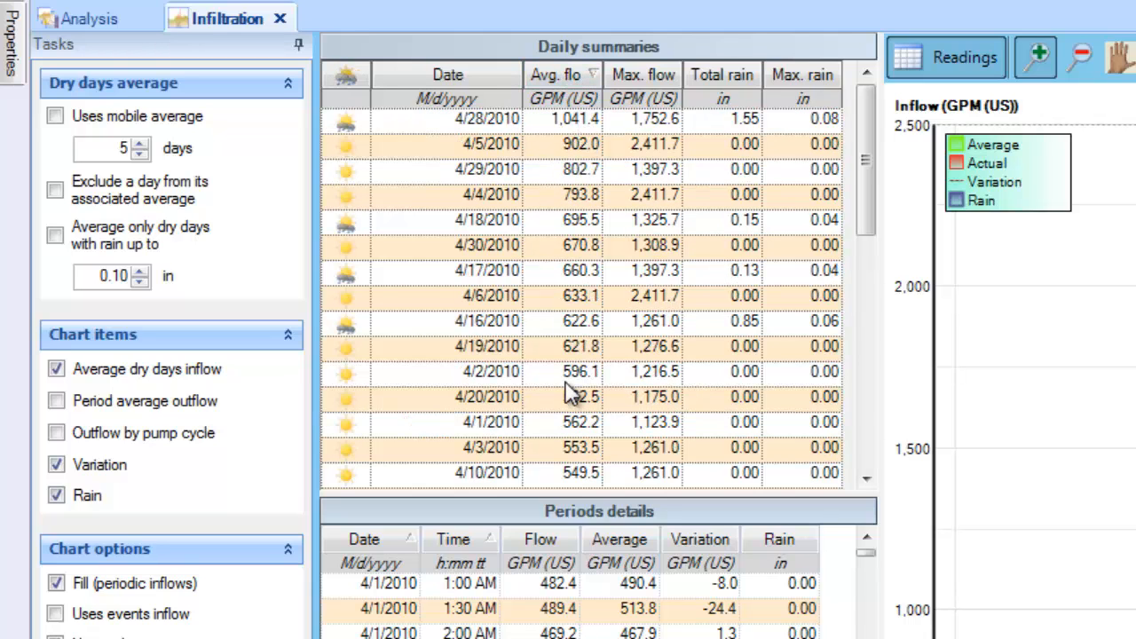
left_click(666, 76)
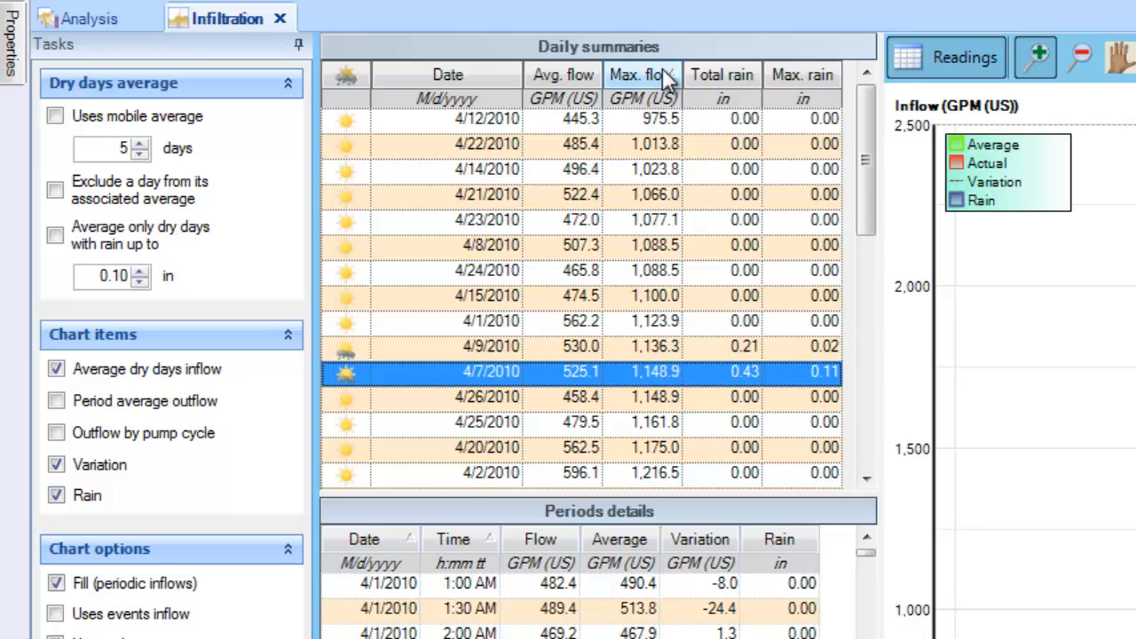
left_click(667, 78)
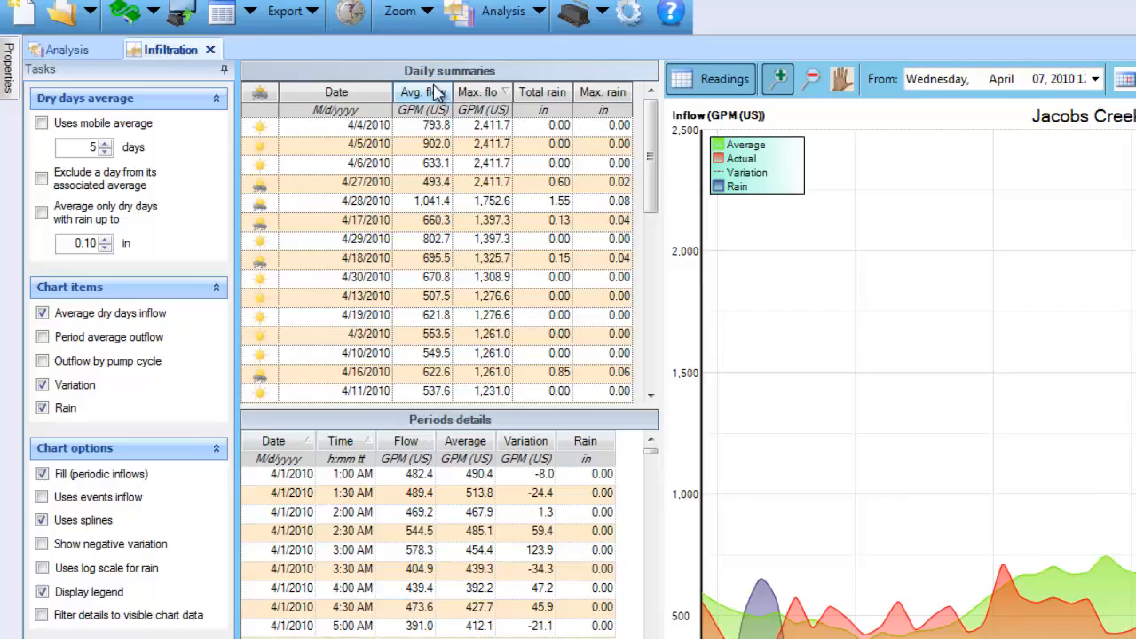
left_click(437, 92)
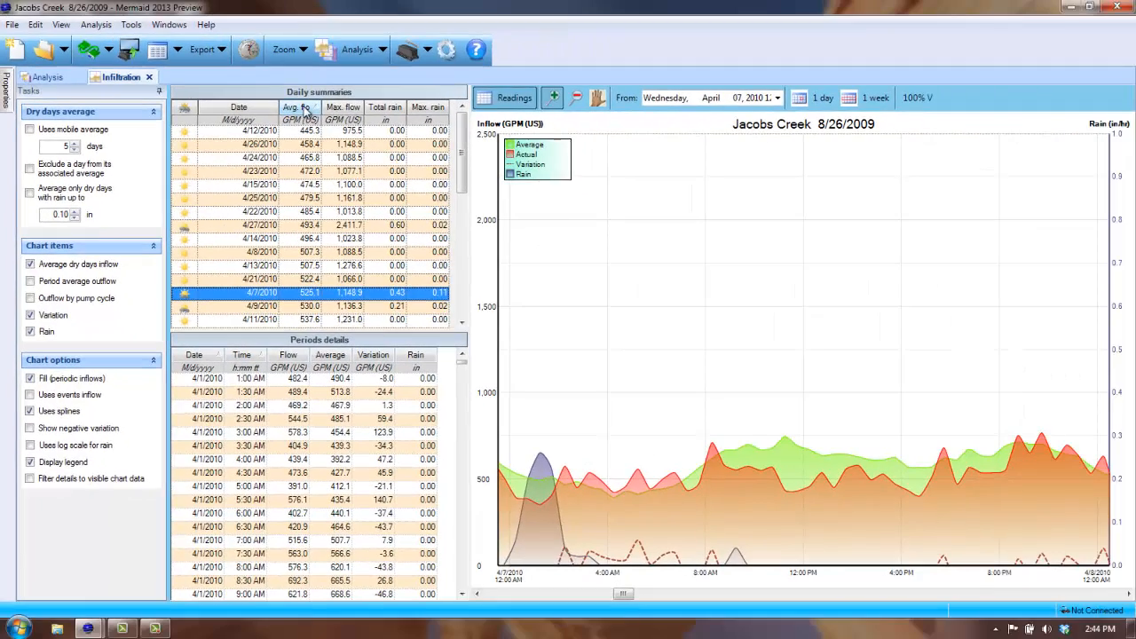
left_click(183, 107)
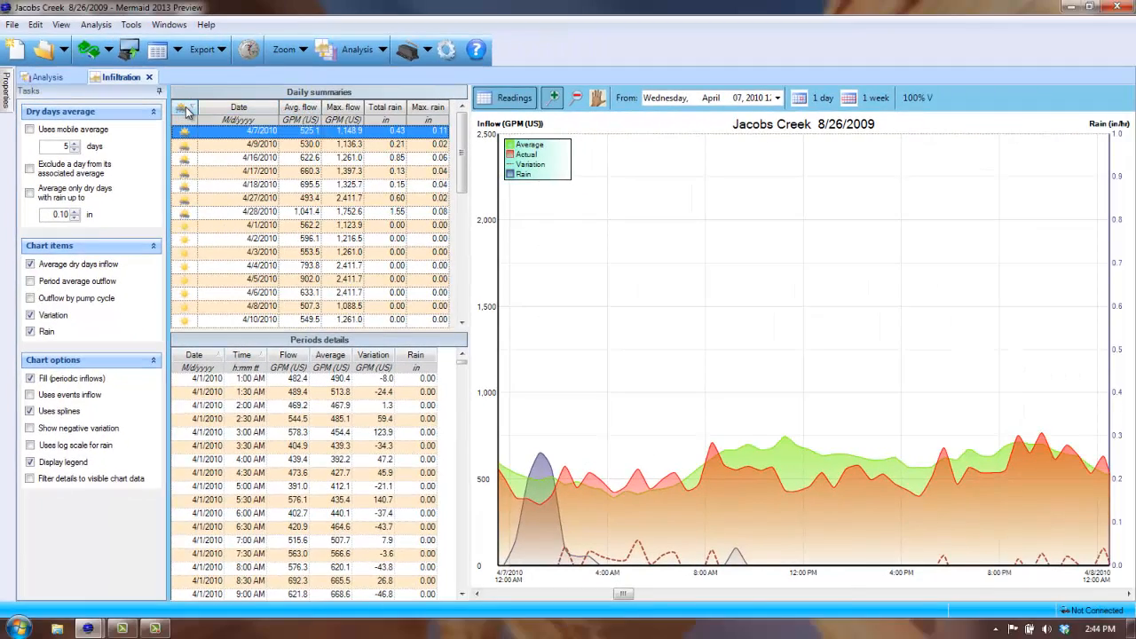
- View the rainy days April 17, 27, 16, 9 and 7, 2010 on the chart from the daily summaries
left_click(188, 172)
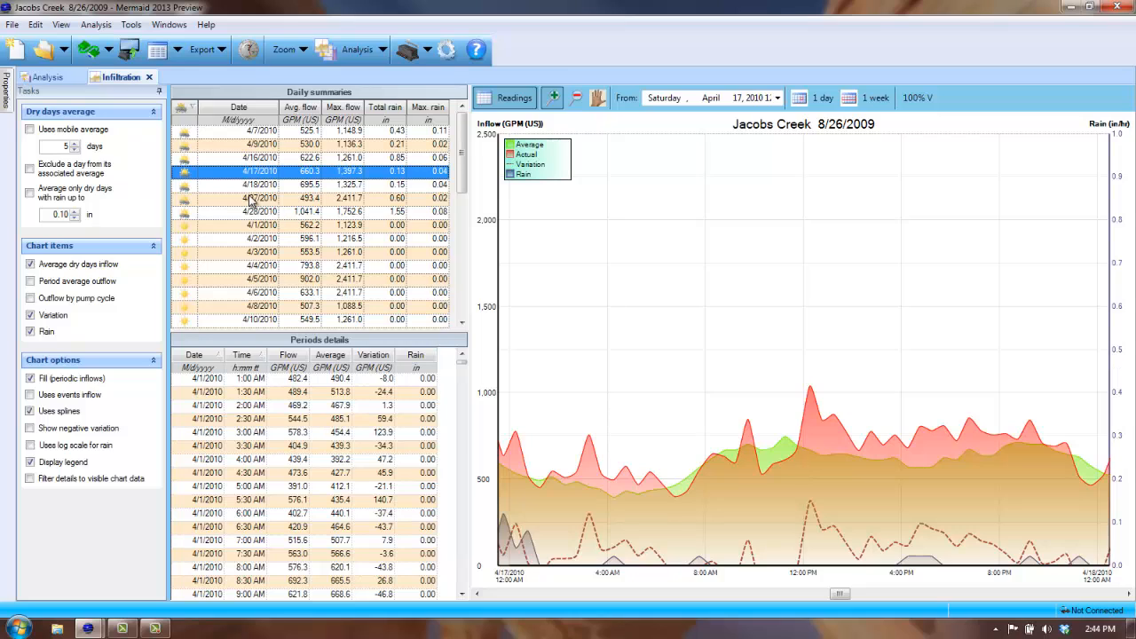
left_click(184, 204)
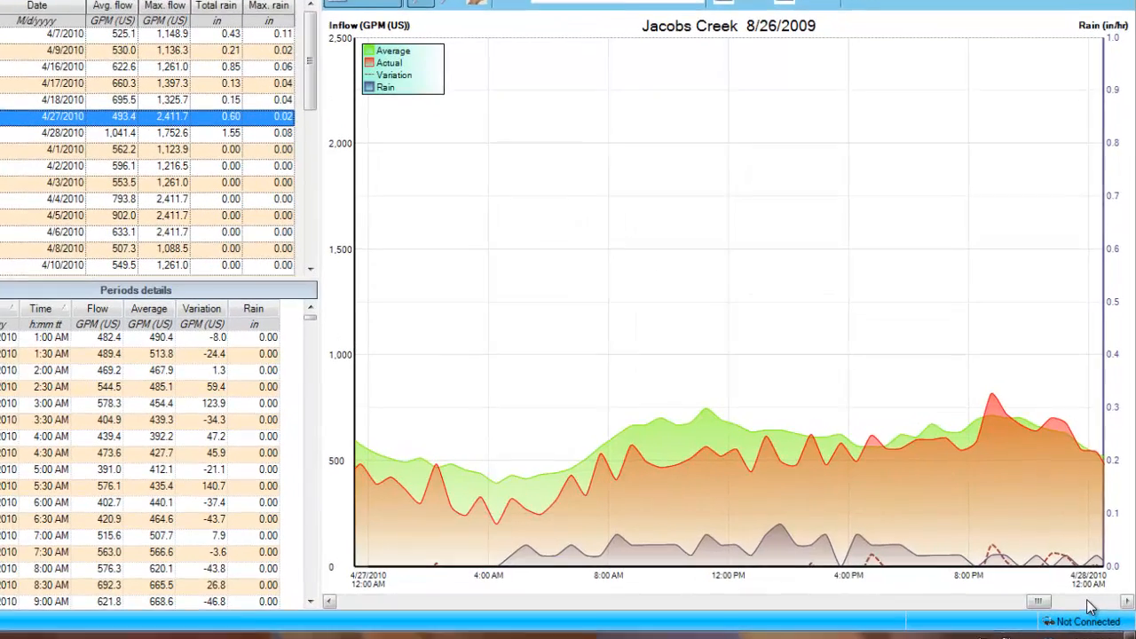
left_click(1094, 599)
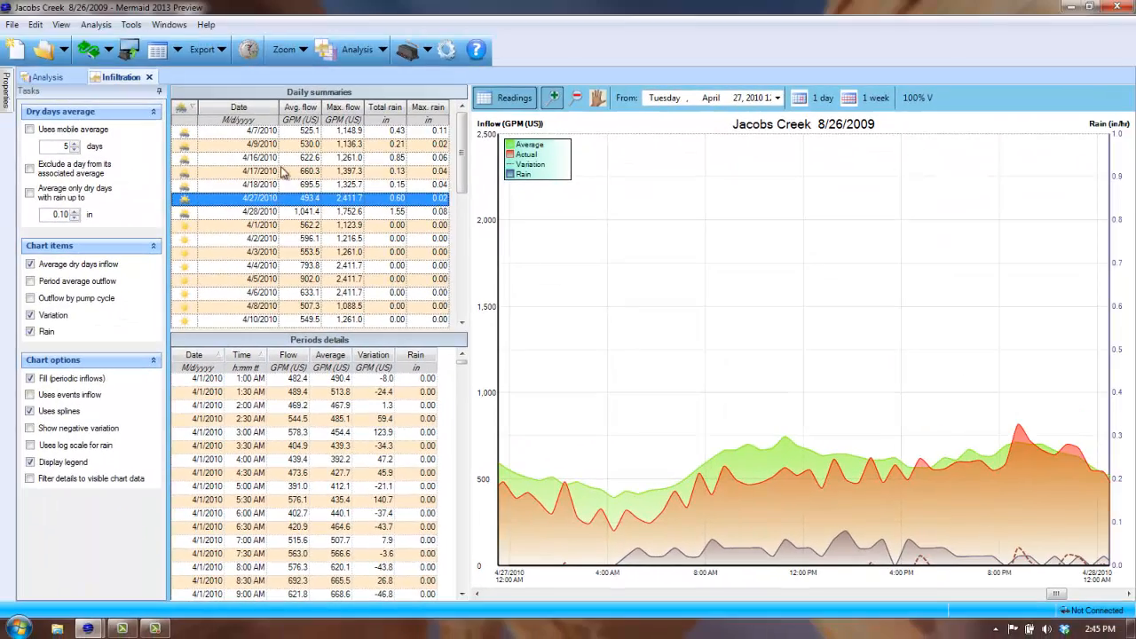
left_click(256, 160)
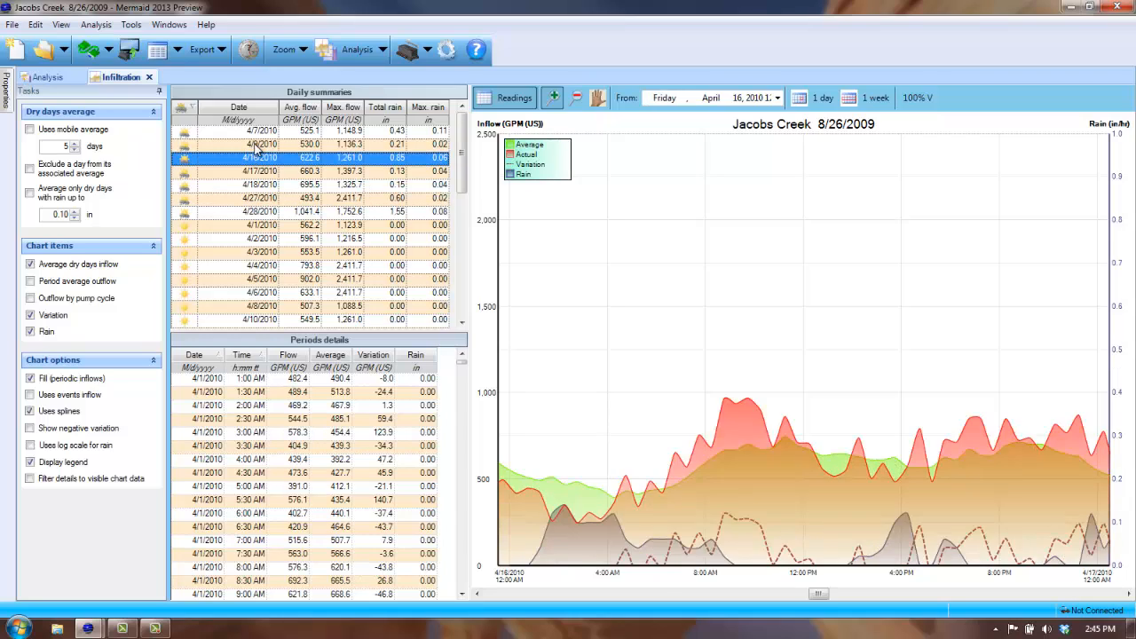
left_click(258, 145)
left_click(263, 133)
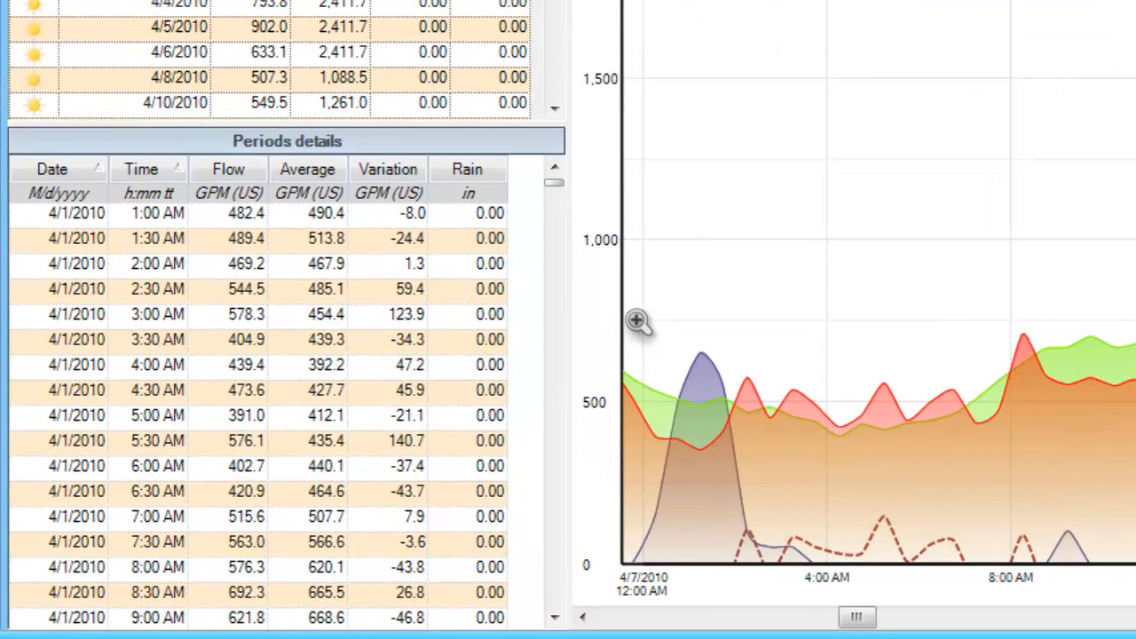
- Zoom in on the early-morning rain peak of April 7, 2010, and try filtering the details to visible chart data before removing the filter
left_click_drag(637, 321, 808, 594)
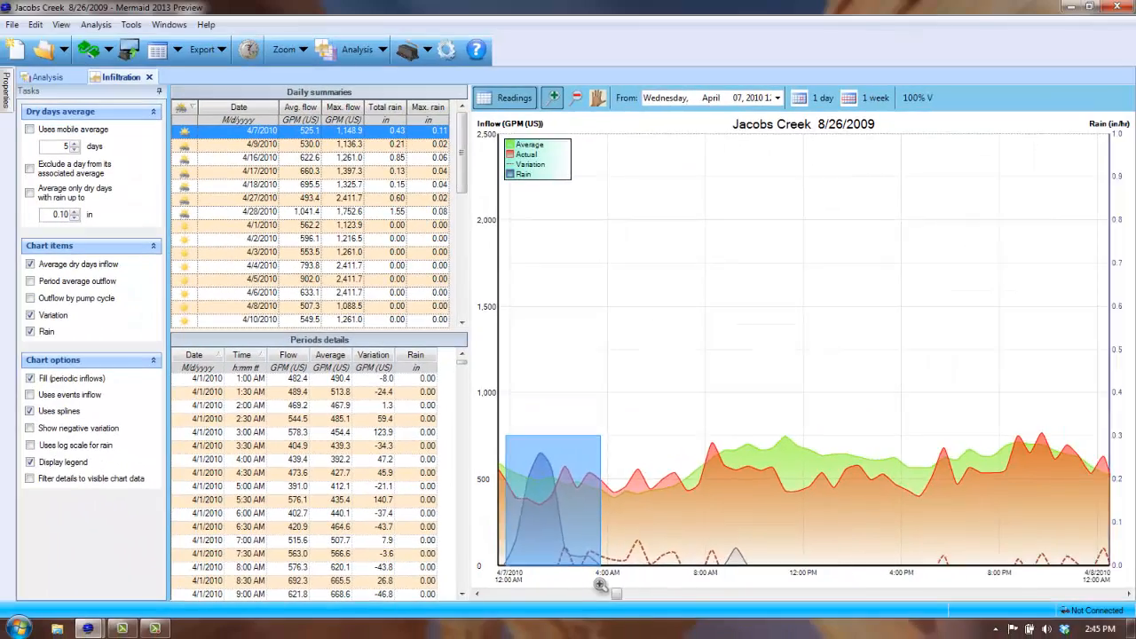
left_click_drag(601, 586, 601, 586)
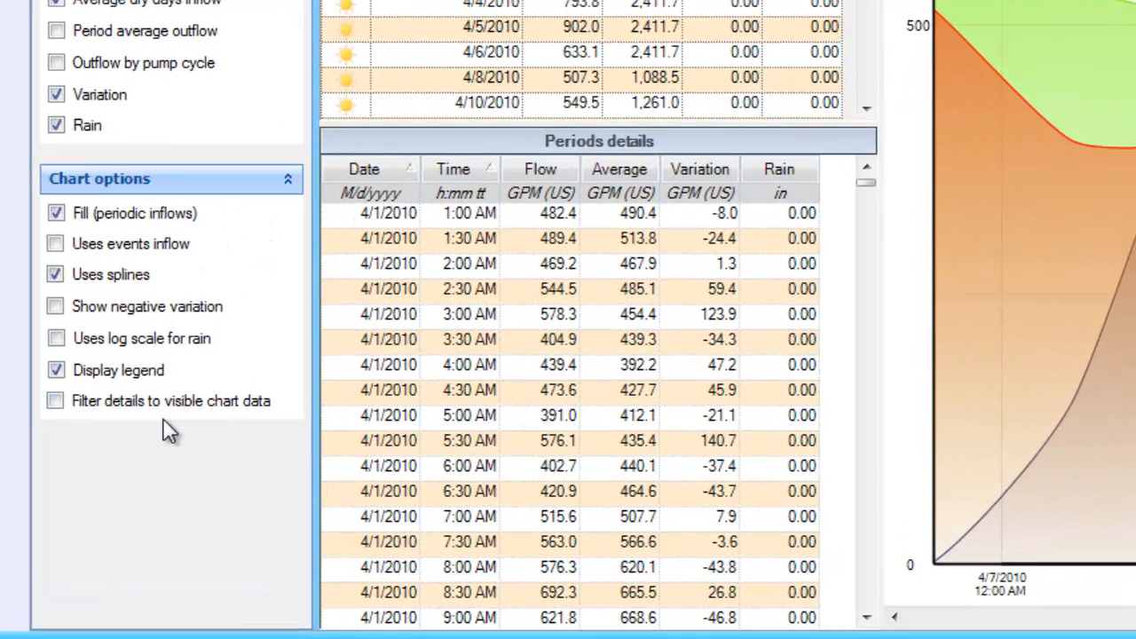
left_click(59, 403)
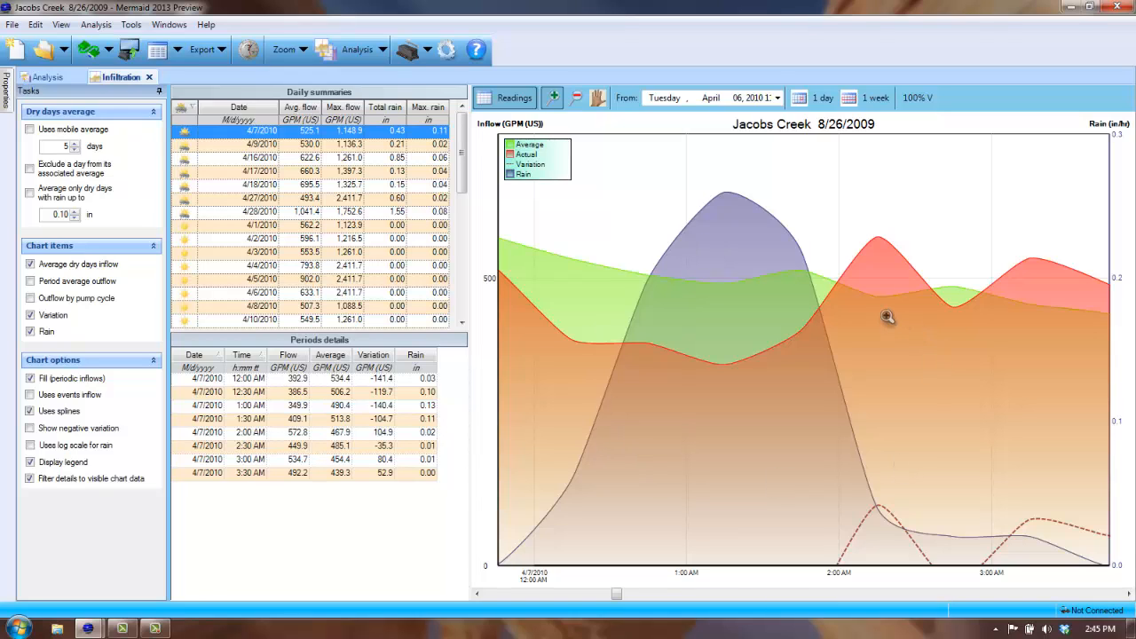
left_click(30, 479)
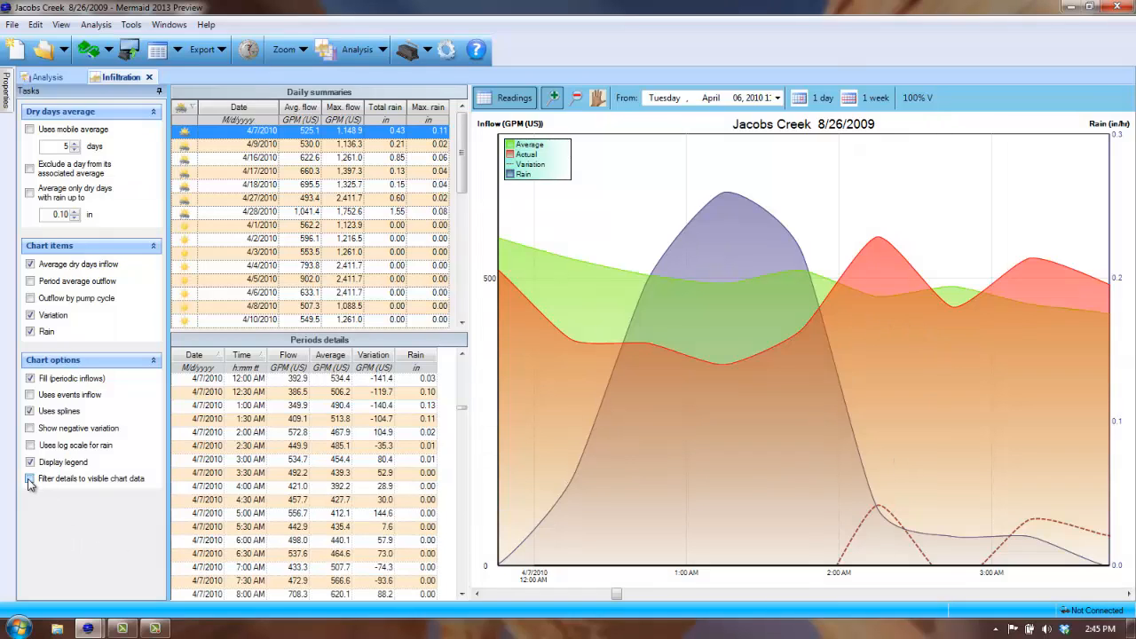
- Hide the readings tables and reset the chart to 1 day at 100% vertical scale, starting on April 2, 2010
left_click(510, 99)
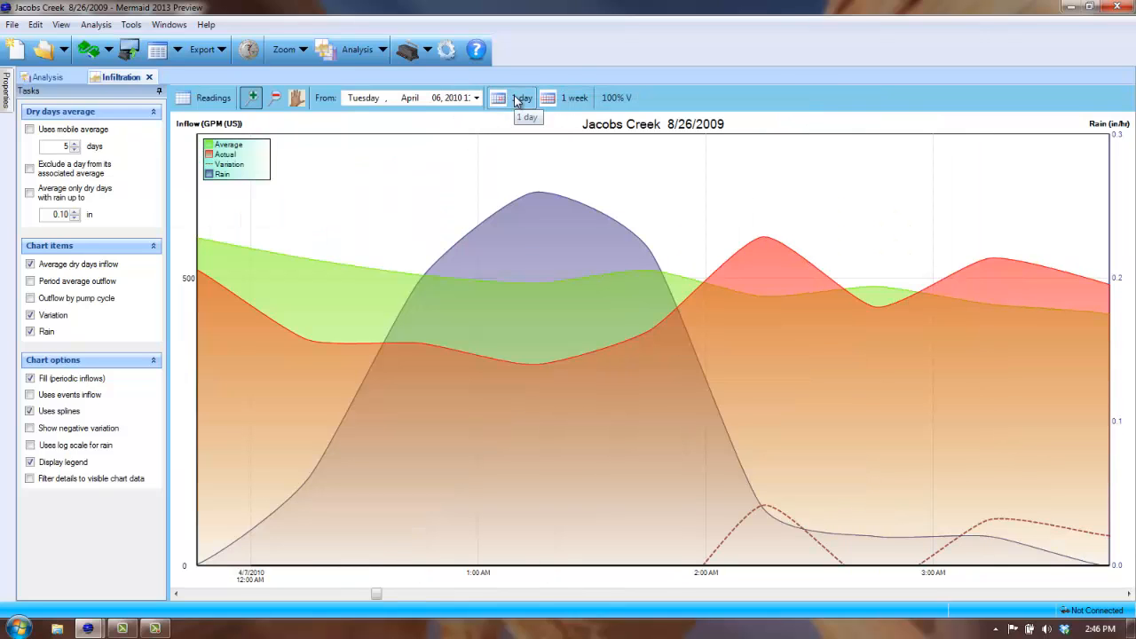
left_click(516, 101)
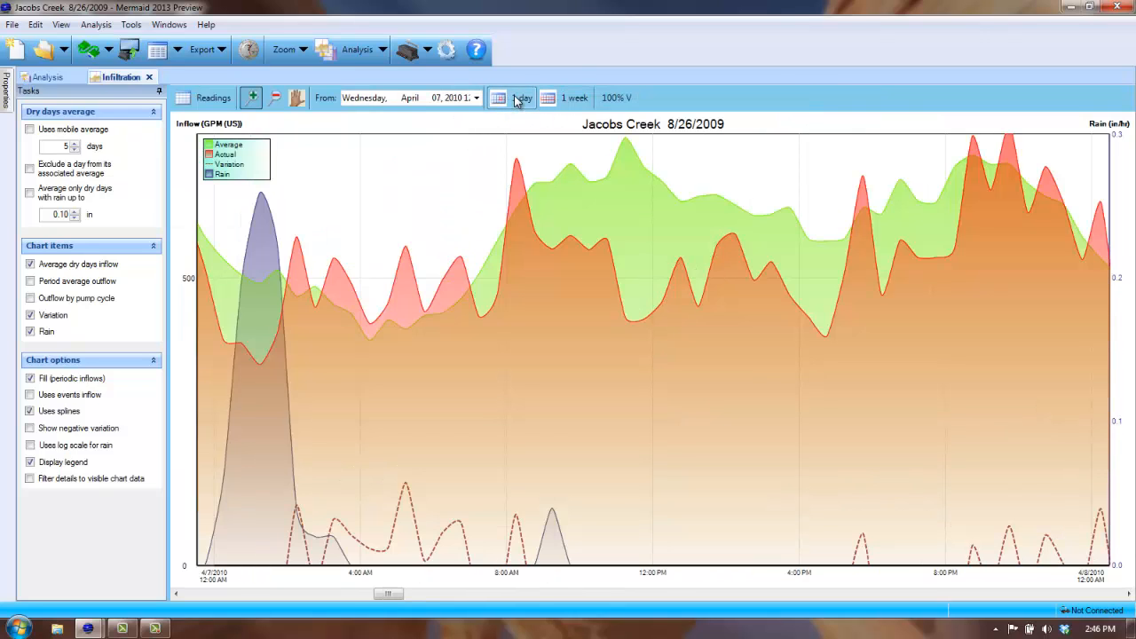
left_click(614, 100)
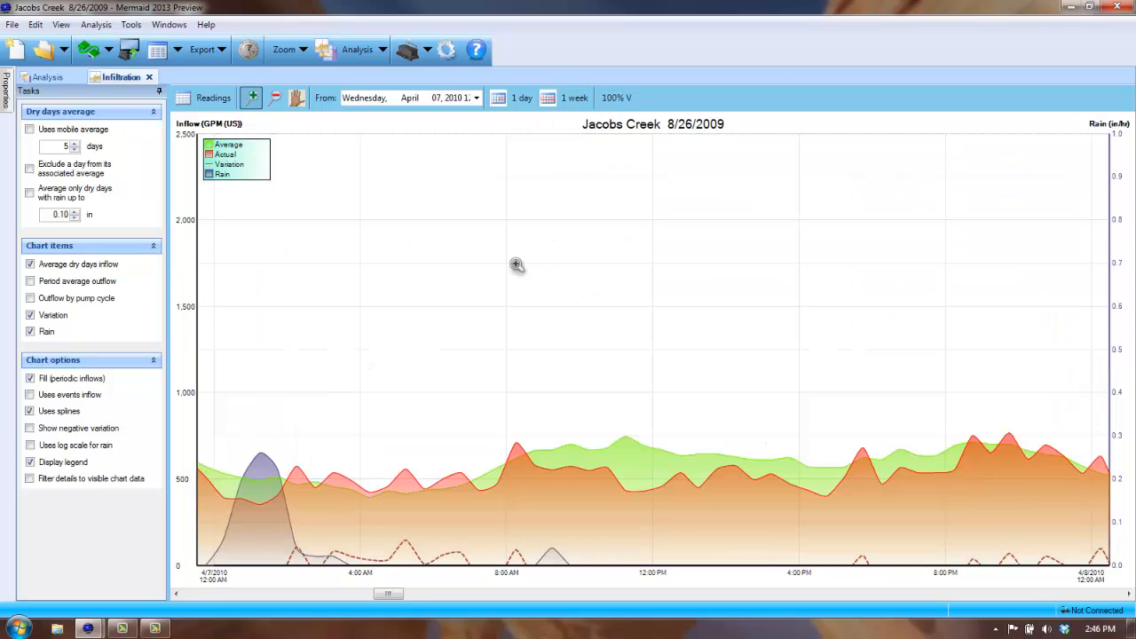
left_click(478, 98)
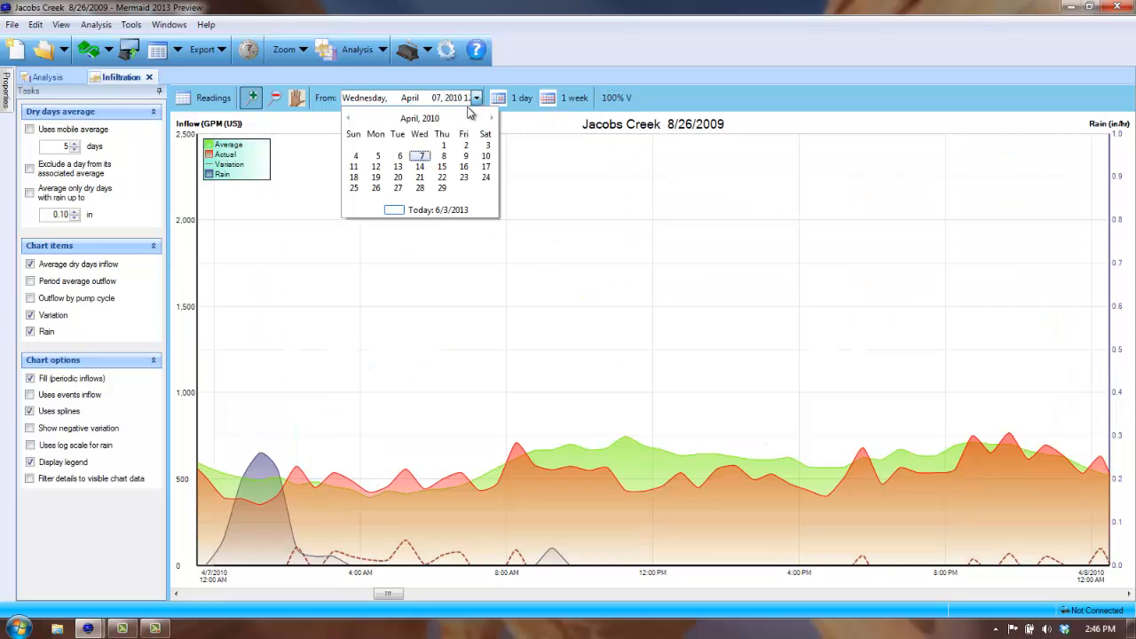
left_click(463, 146)
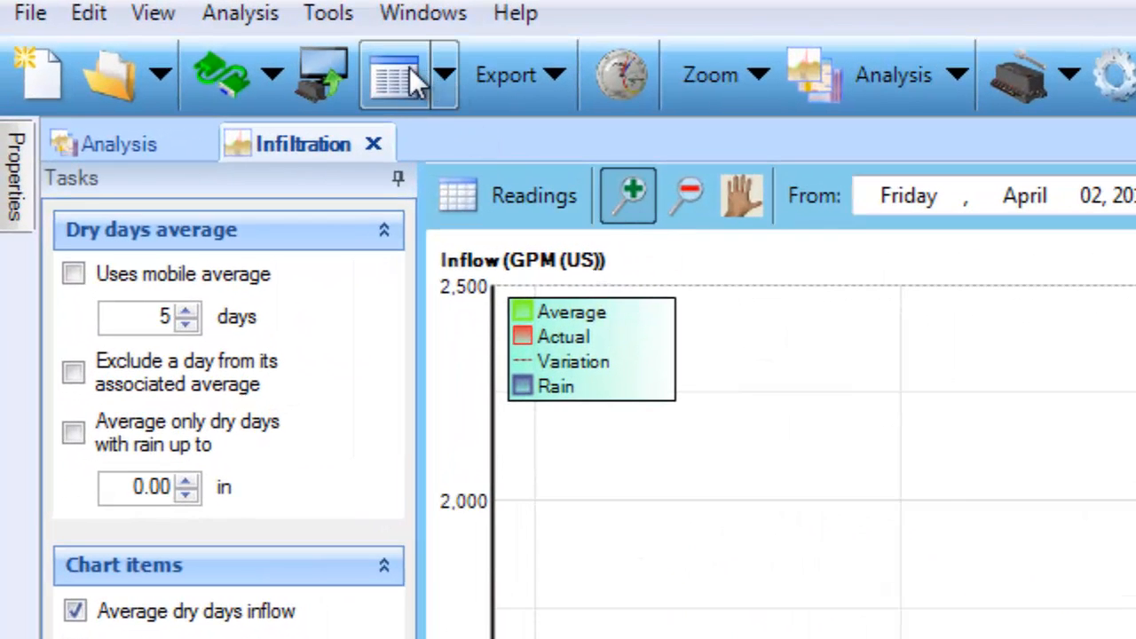
- Generate the standard report for the April 2, 2010 infiltration chart
left_click(441, 70)
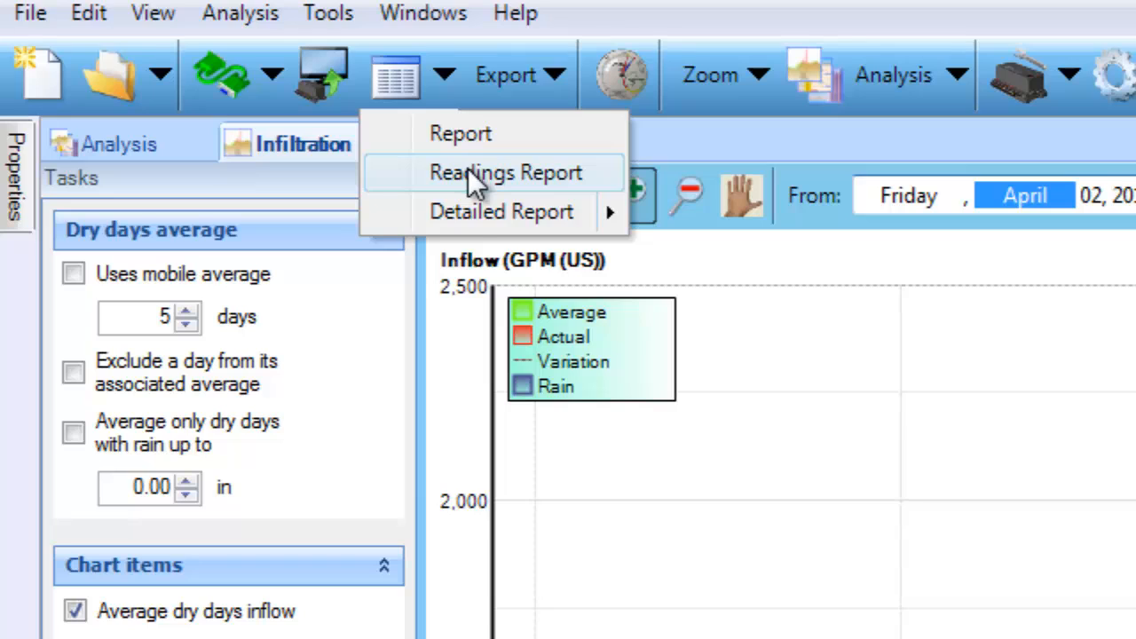
mouse_move(473, 219)
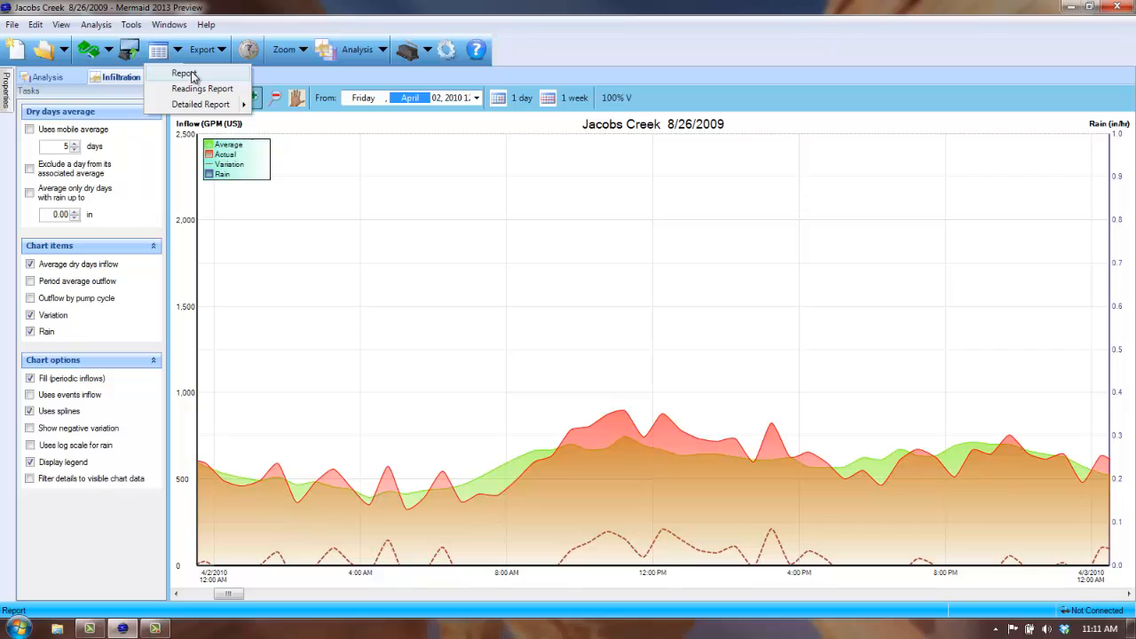
left_click(185, 74)
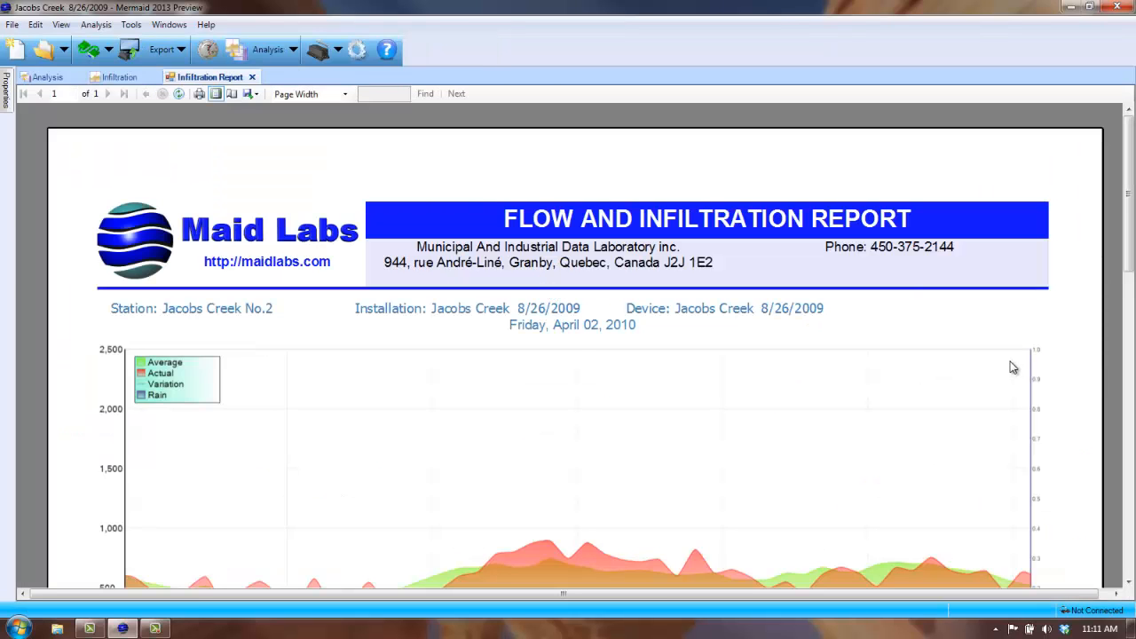
- Look over the April 2, 2010 infiltration report and check which file formats it can be exported to
mouse_move(1125, 225)
left_mouse_down()
mouse_move(1125, 275)
mouse_move(1126, 245)
left_mouse_up()
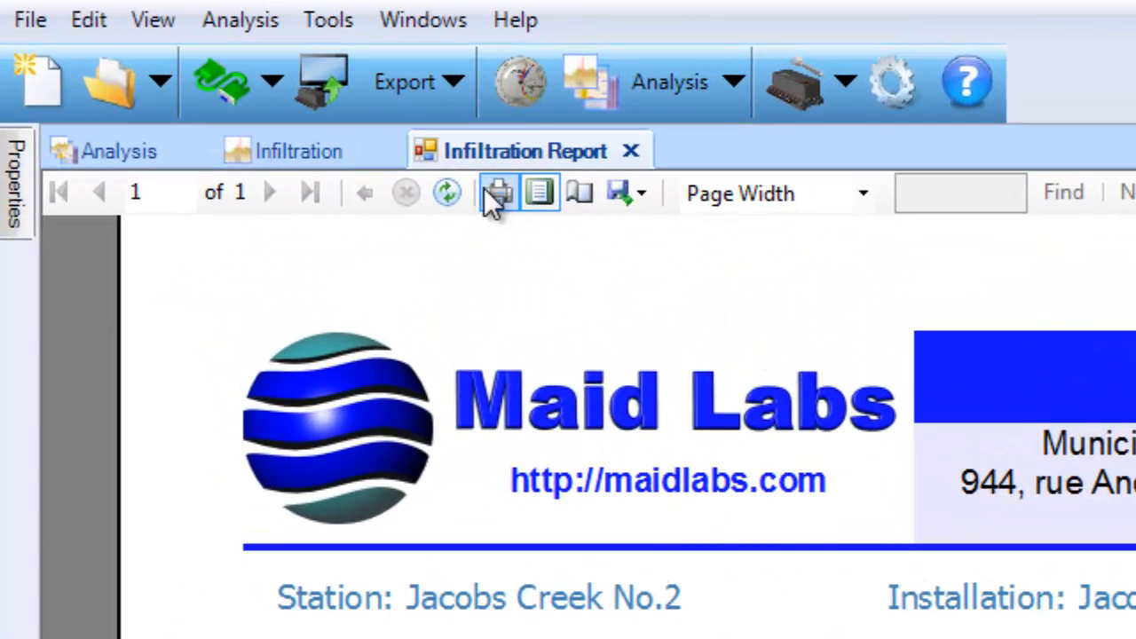
left_click(632, 190)
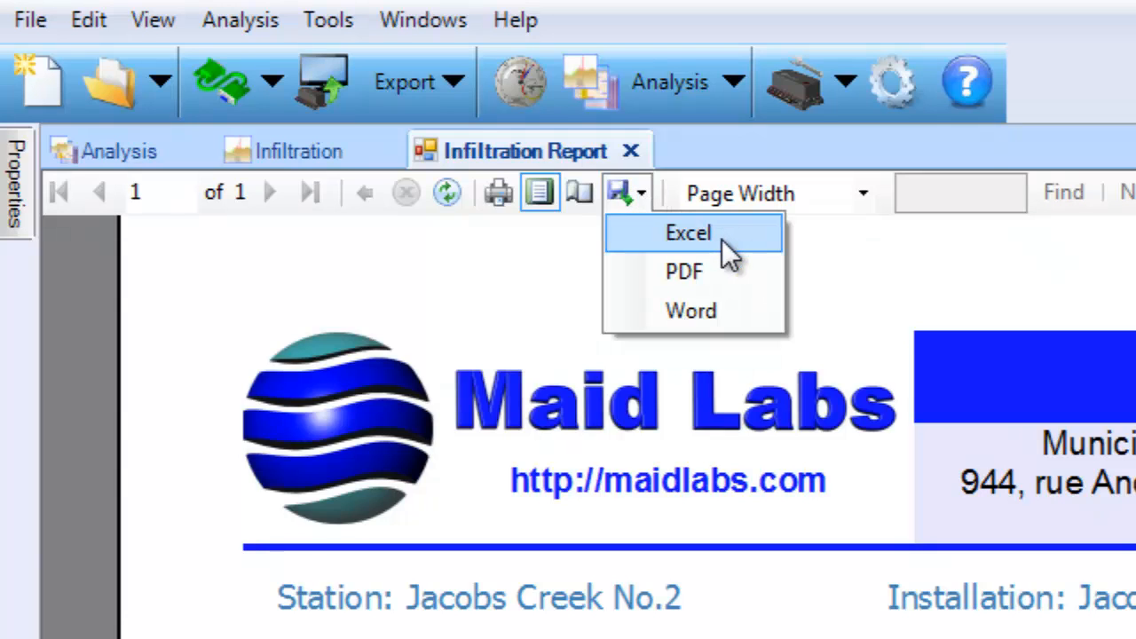
left_click(948, 271)
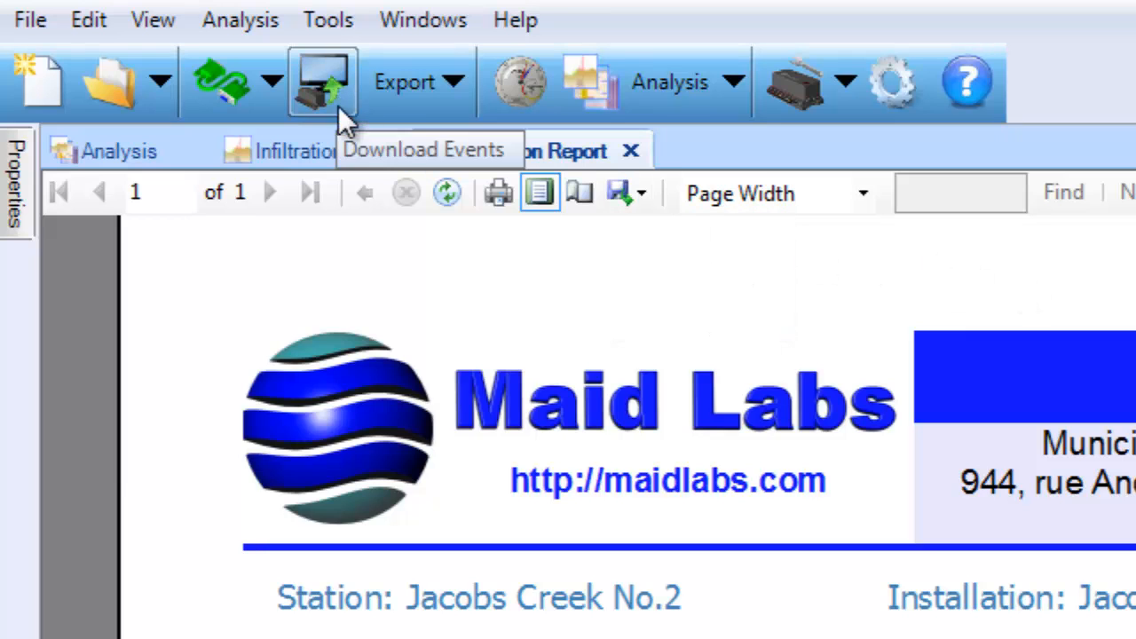
- Generate the Readings Report from the infiltration analysis and review its daily rows down to the summary line
left_click(329, 146)
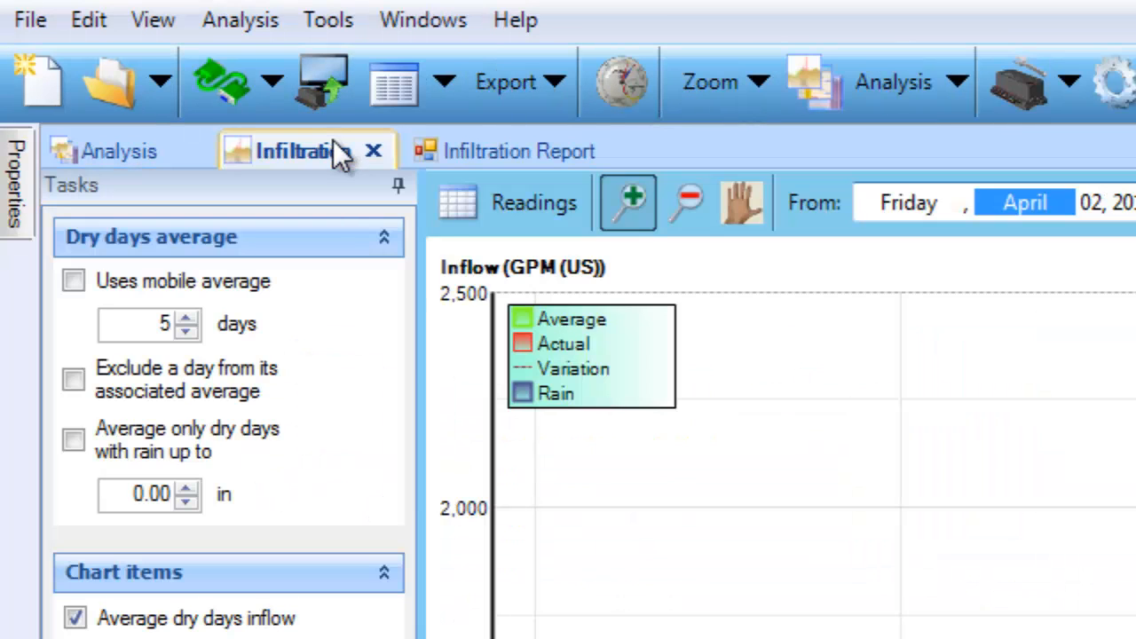
left_click(441, 80)
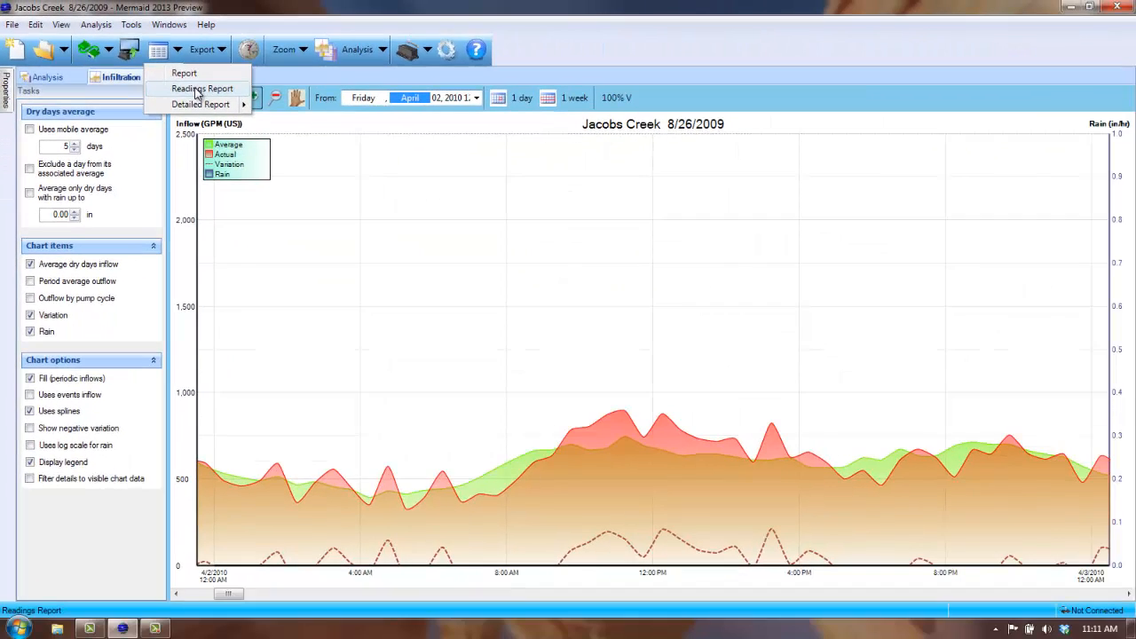
left_click(197, 91)
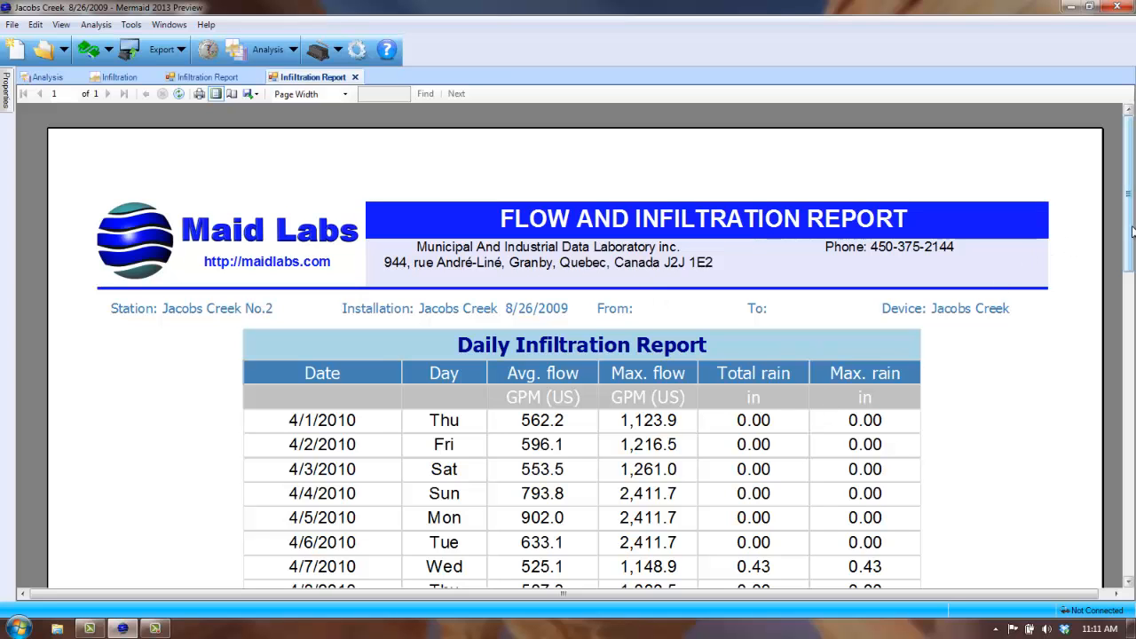
left_click_drag(1129, 238, 1121, 291)
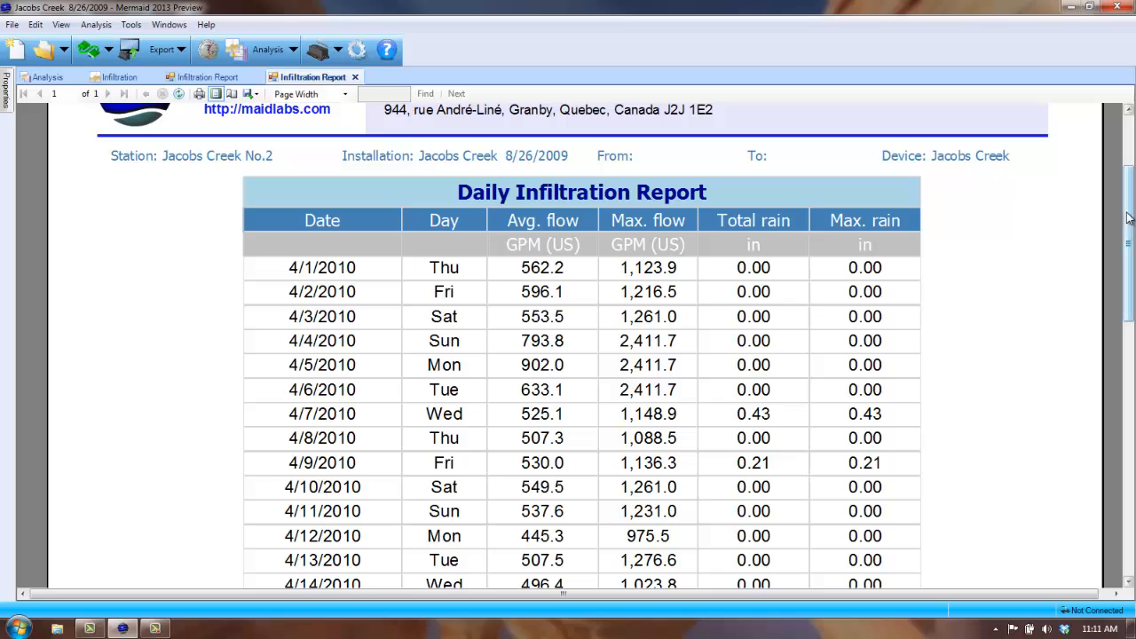
left_click_drag(1127, 218, 1129, 356)
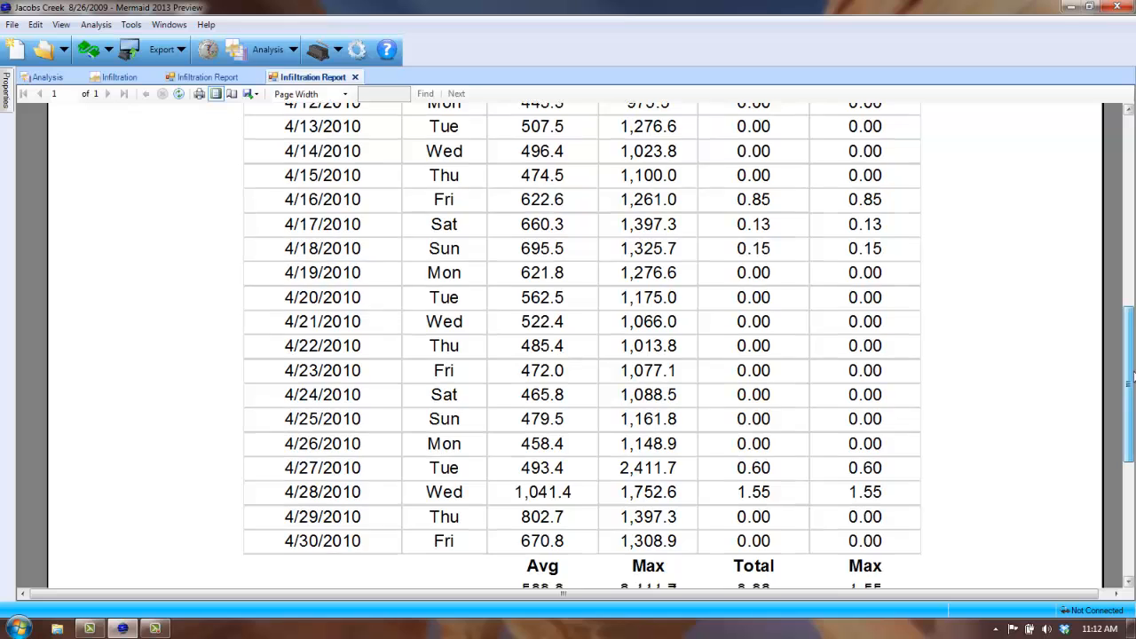
left_click_drag(1133, 369, 1132, 396)
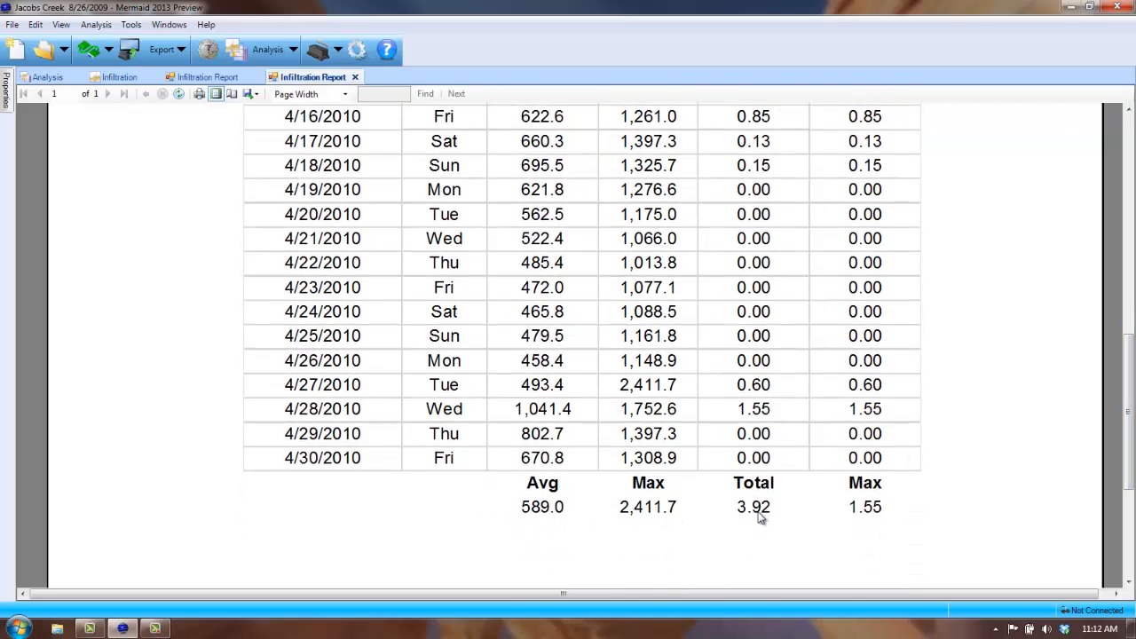
left_click_drag(1132, 451, 1094, 227)
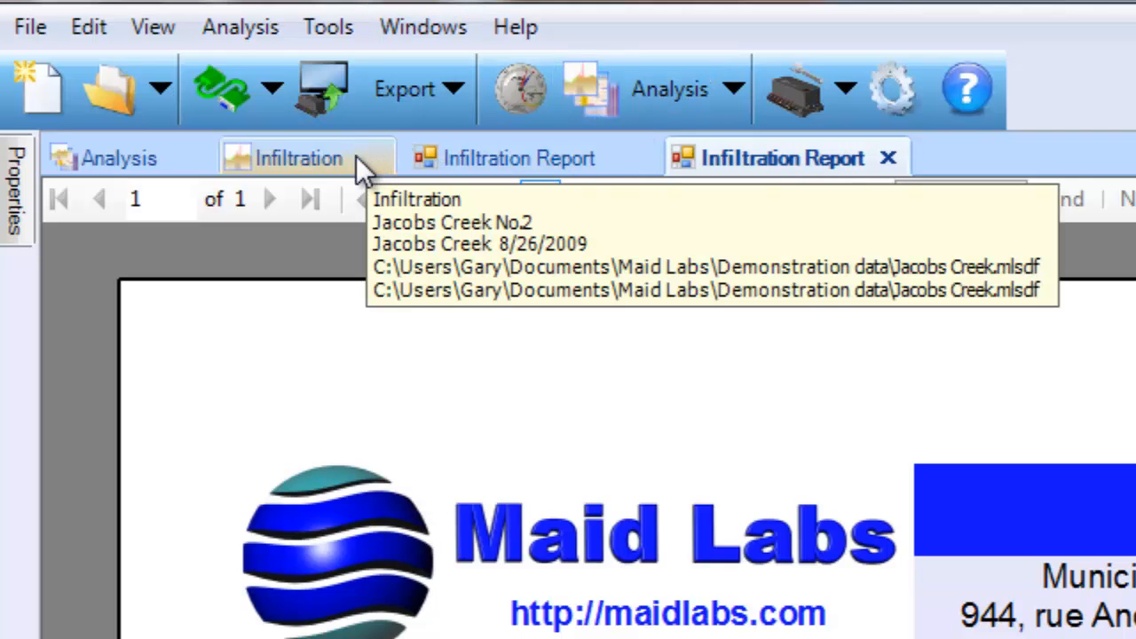
- Generate the Detailed Report for the chart's visible days from the infiltration analysis and review its readings and chart
left_click(364, 161)
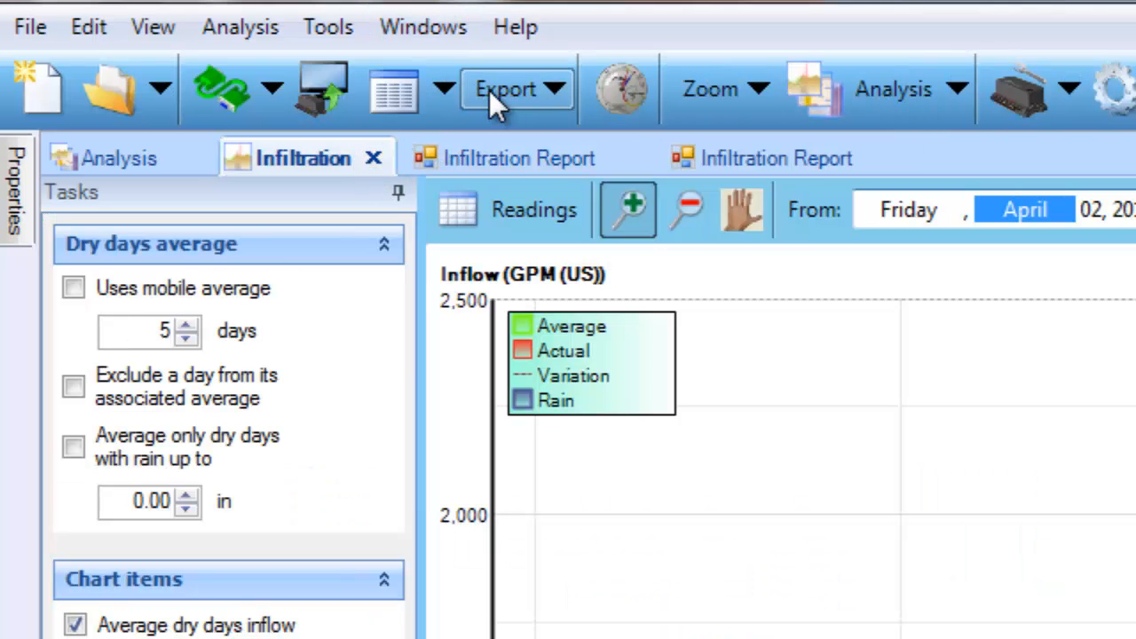
left_click(445, 91)
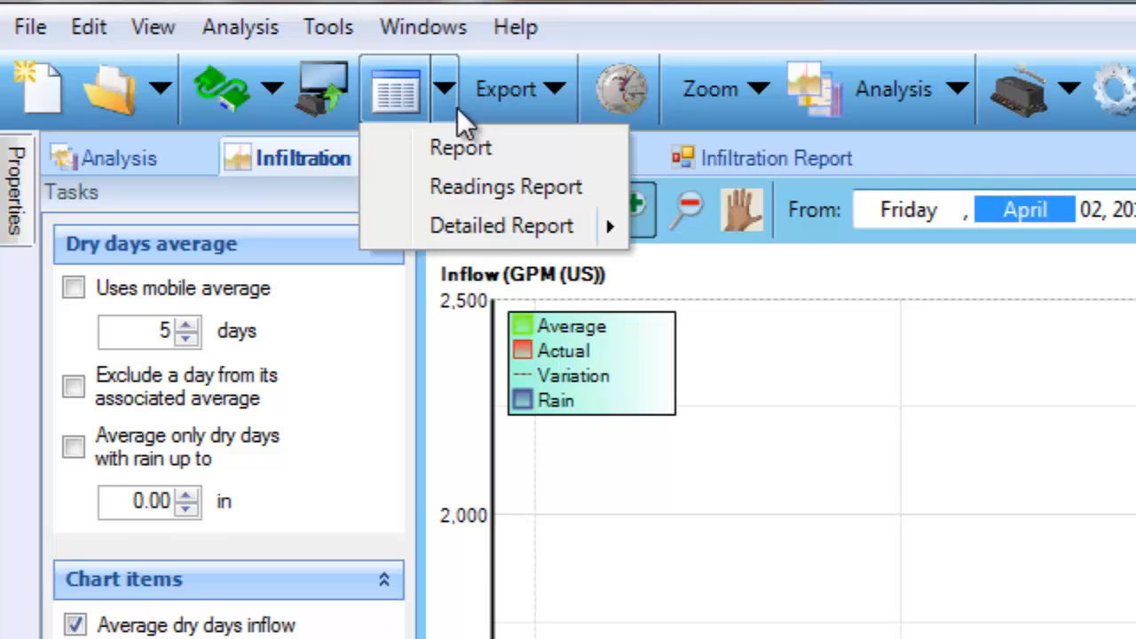
mouse_move(496, 224)
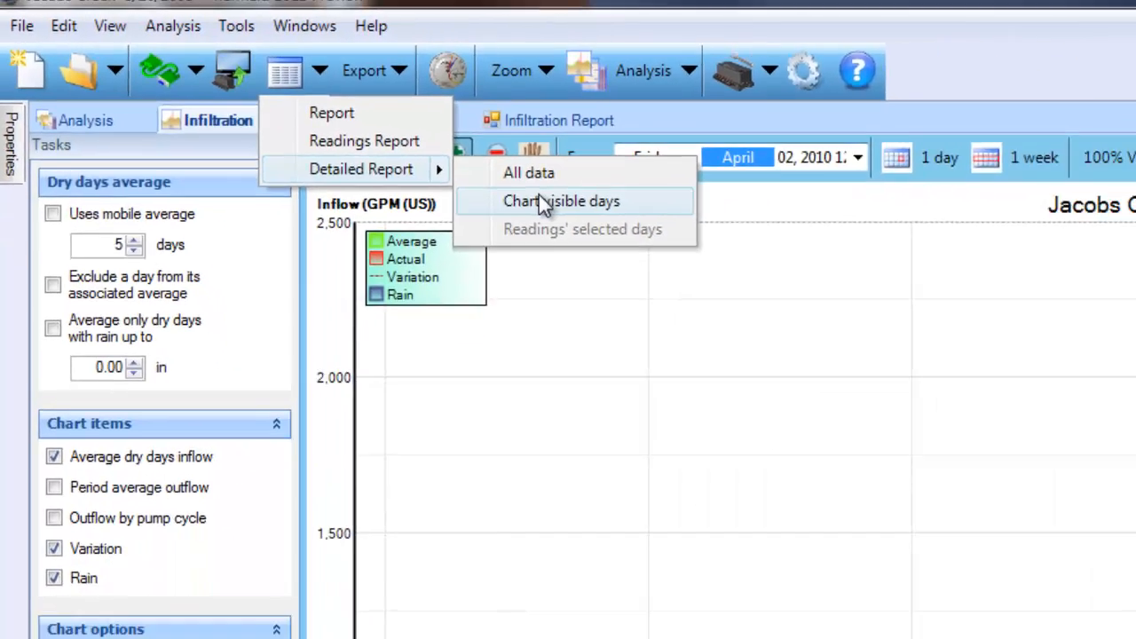
left_click(543, 202)
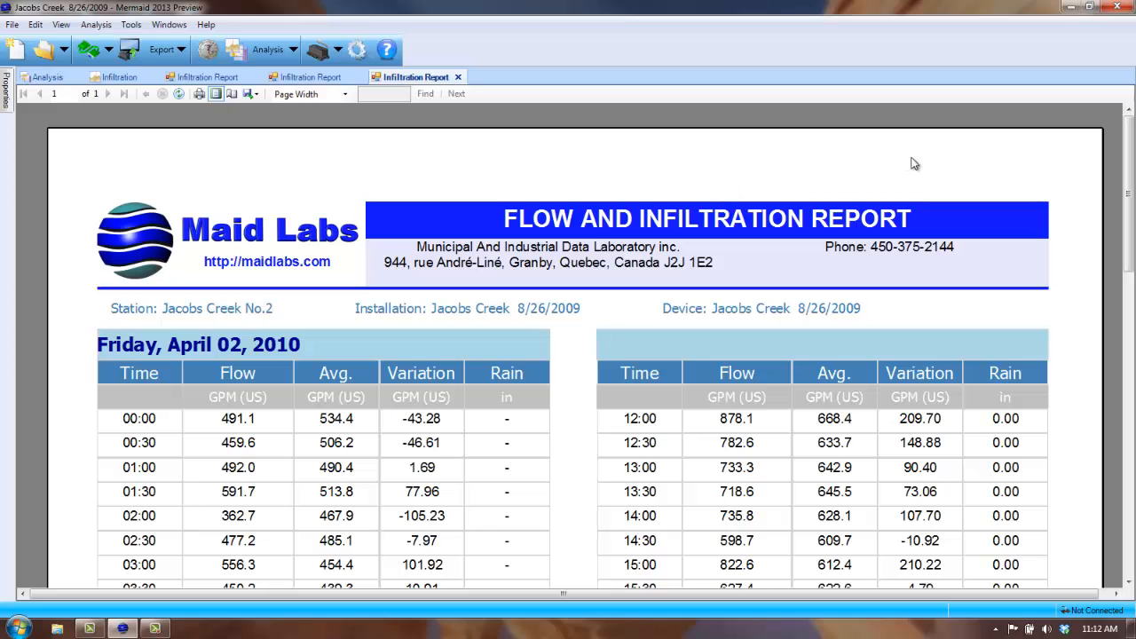
left_click_drag(1128, 175, 1128, 242)
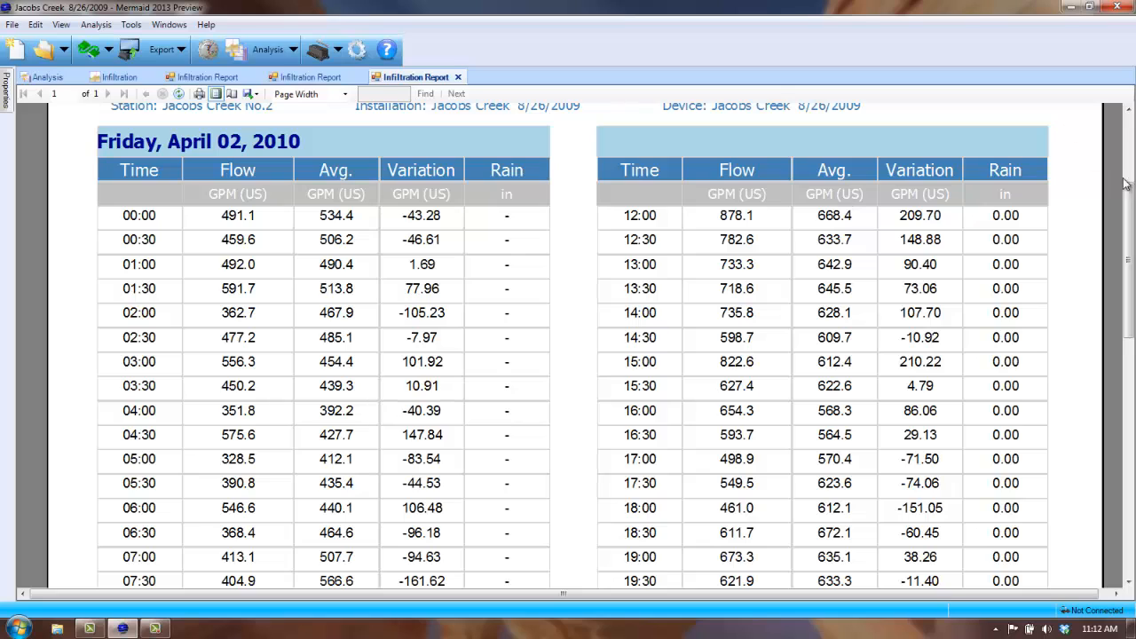
left_click_drag(1130, 203, 1123, 412)
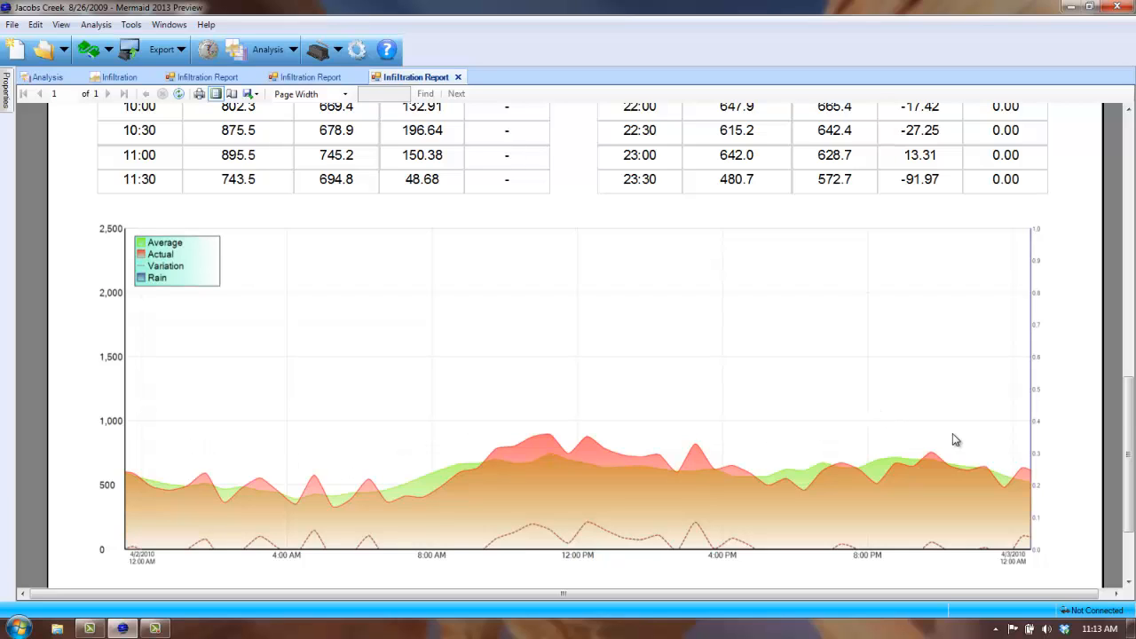
left_click_drag(1128, 430, 1127, 146)
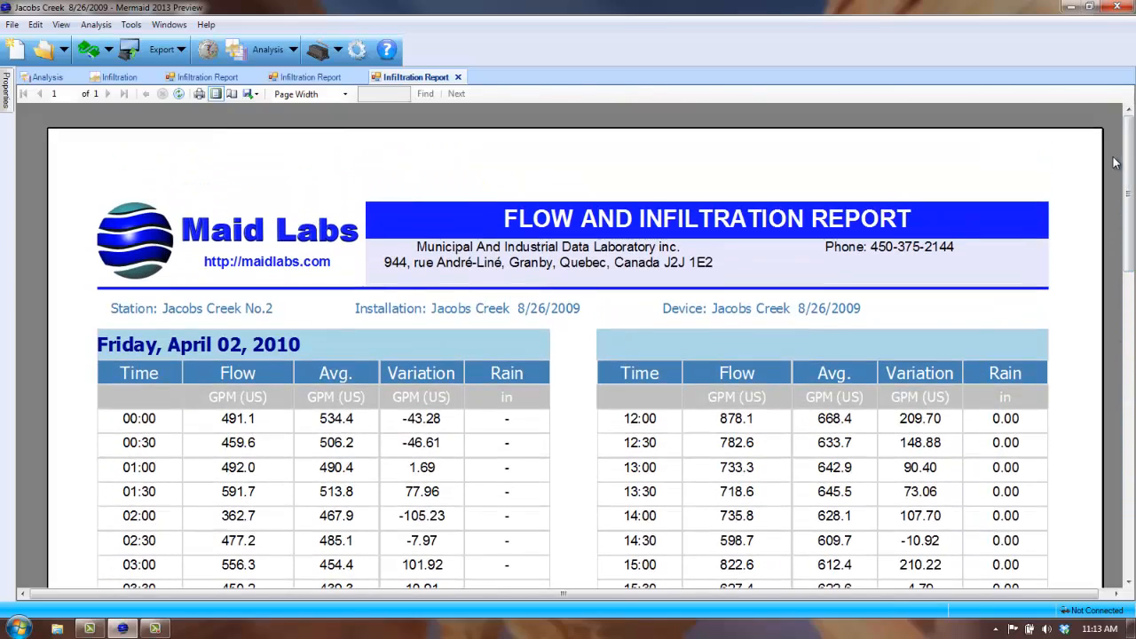
- Return to the infiltration chart and check the export options and the data ranges offered for the Detailed Report
left_click(135, 77)
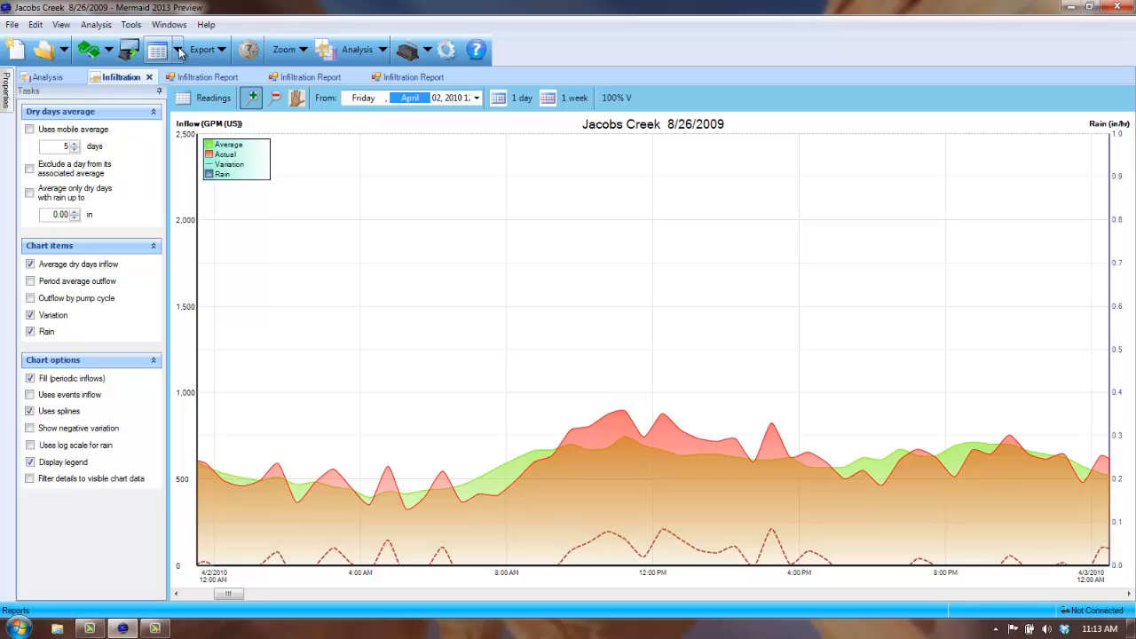
left_click(179, 52)
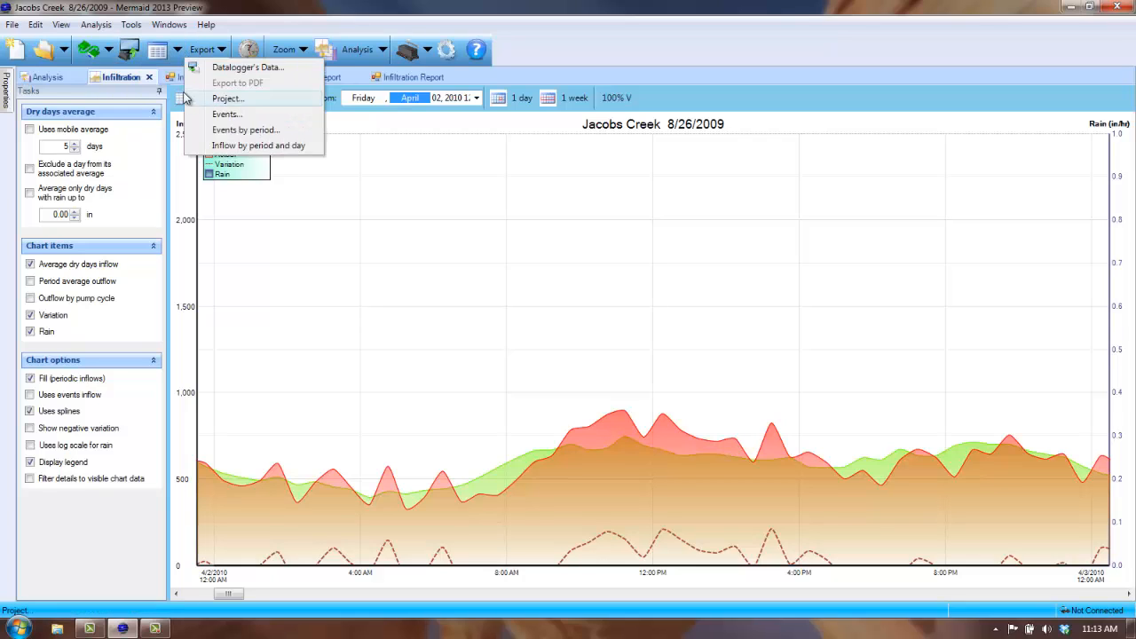
mouse_move(222, 105)
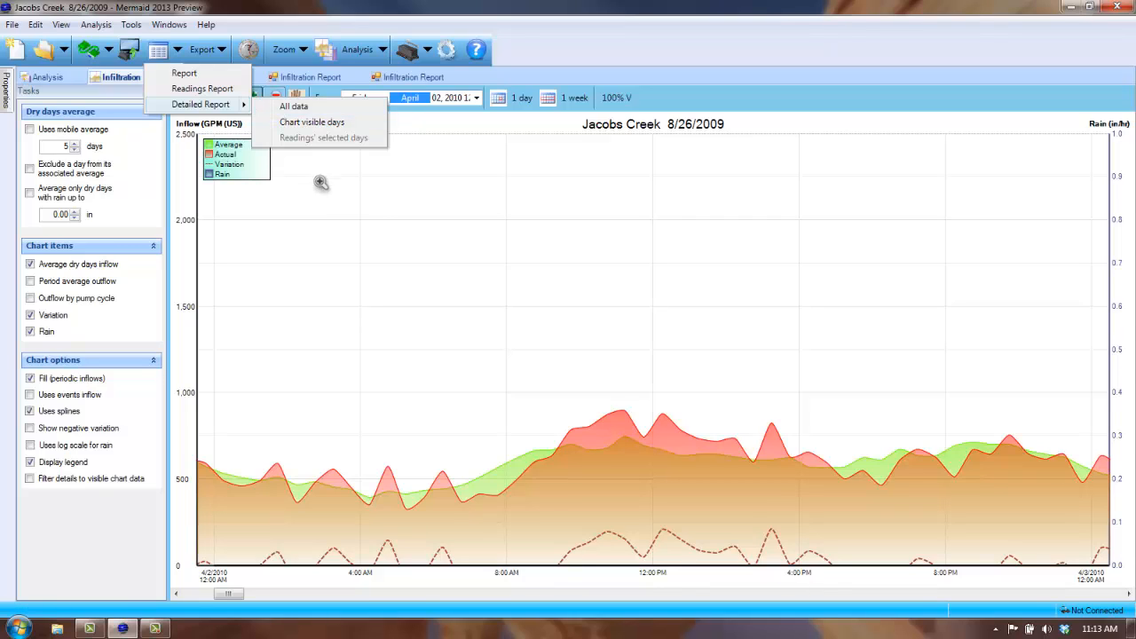
left_click(659, 69)
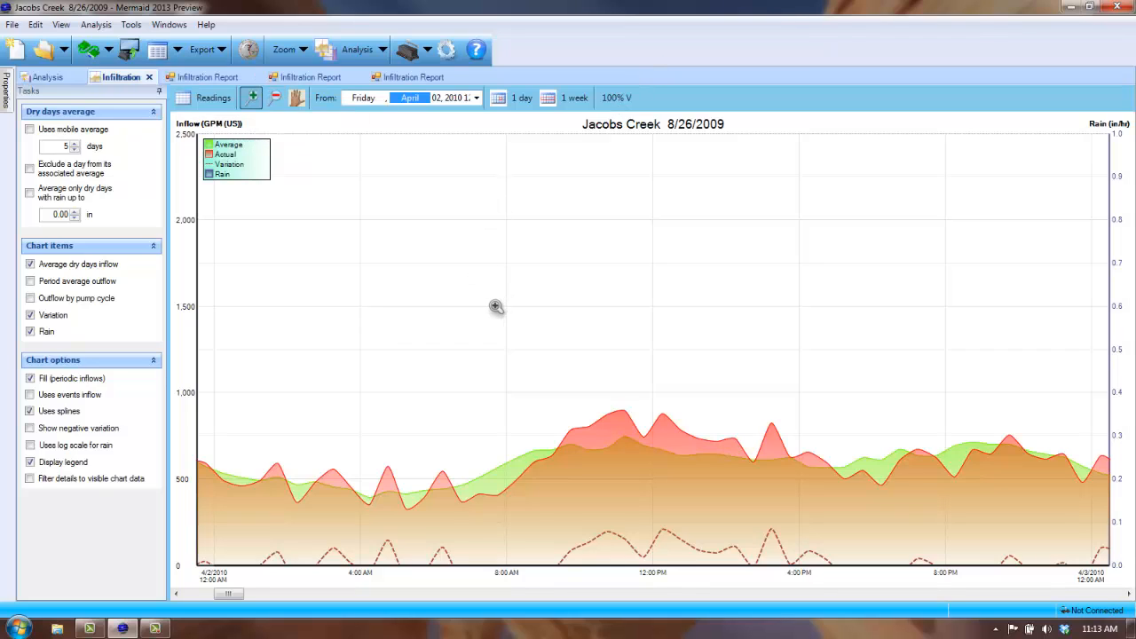